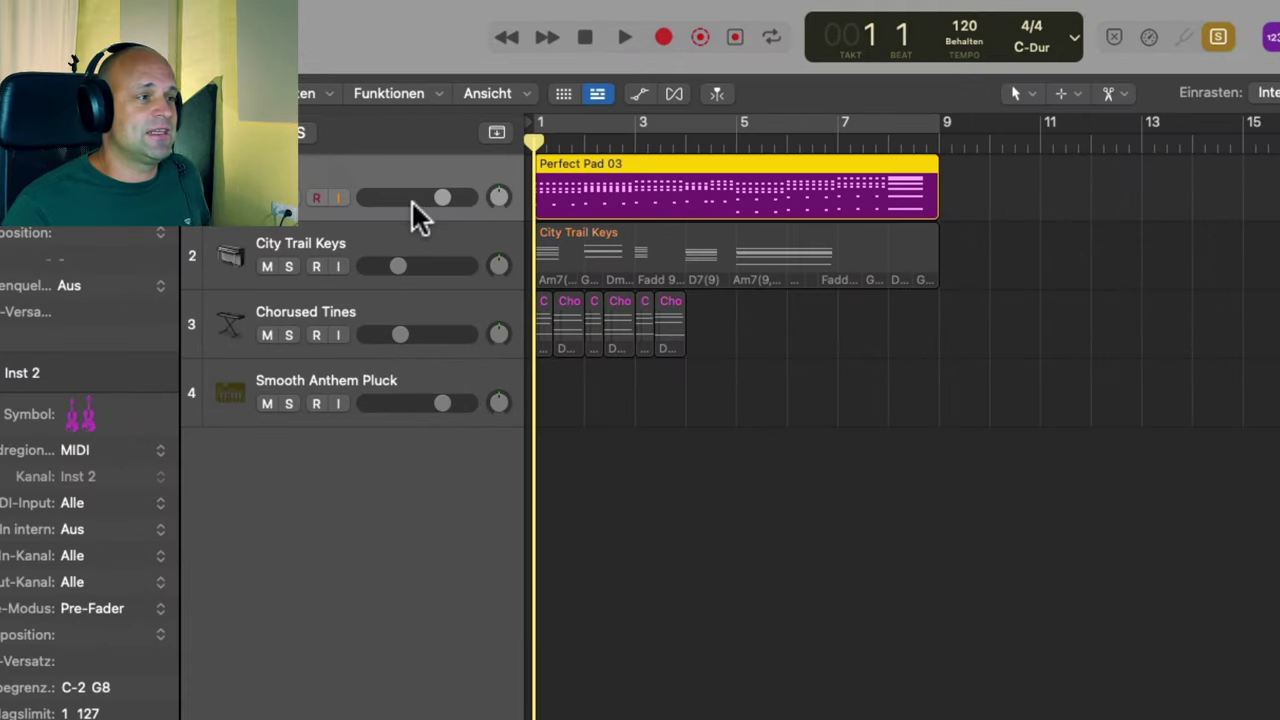
Customise the control bar's LCD to the Eigene layout and keep MIDI-Aktivität (In/Out) displayed
{"action": "right_click", "coordinate": [377, 36]}
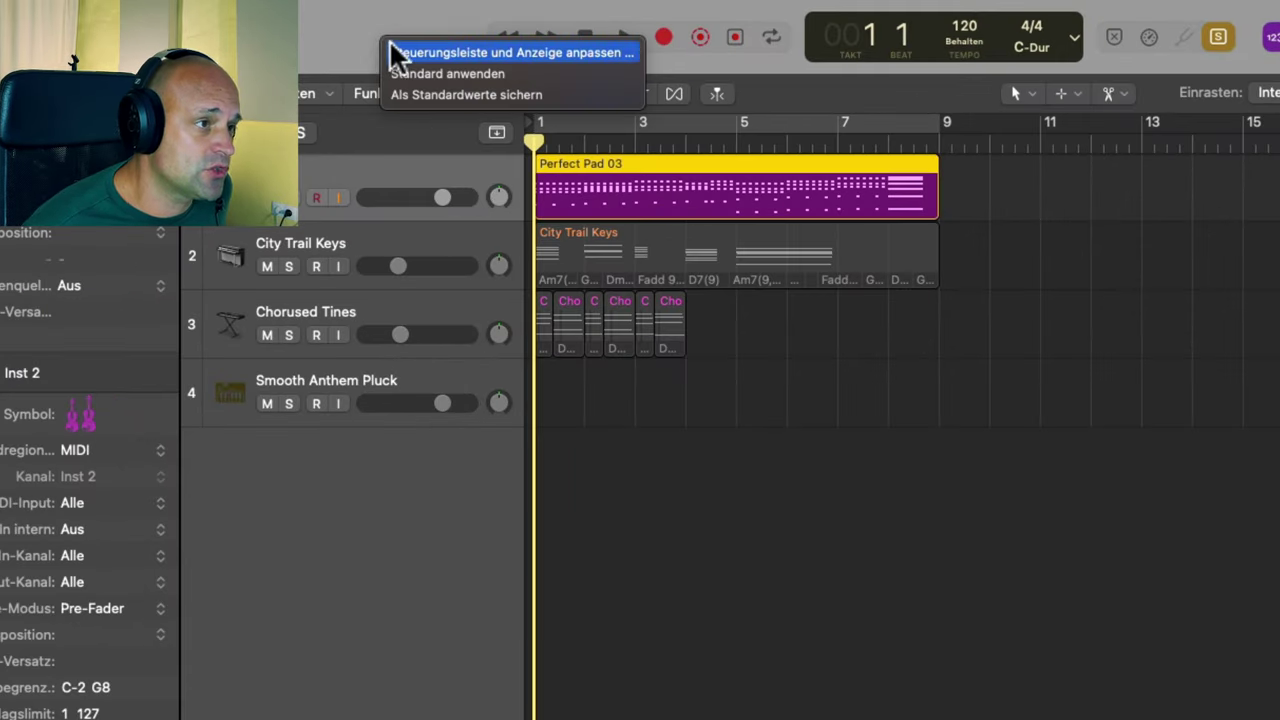
{"action": "left_click", "coordinate": [392, 54]}
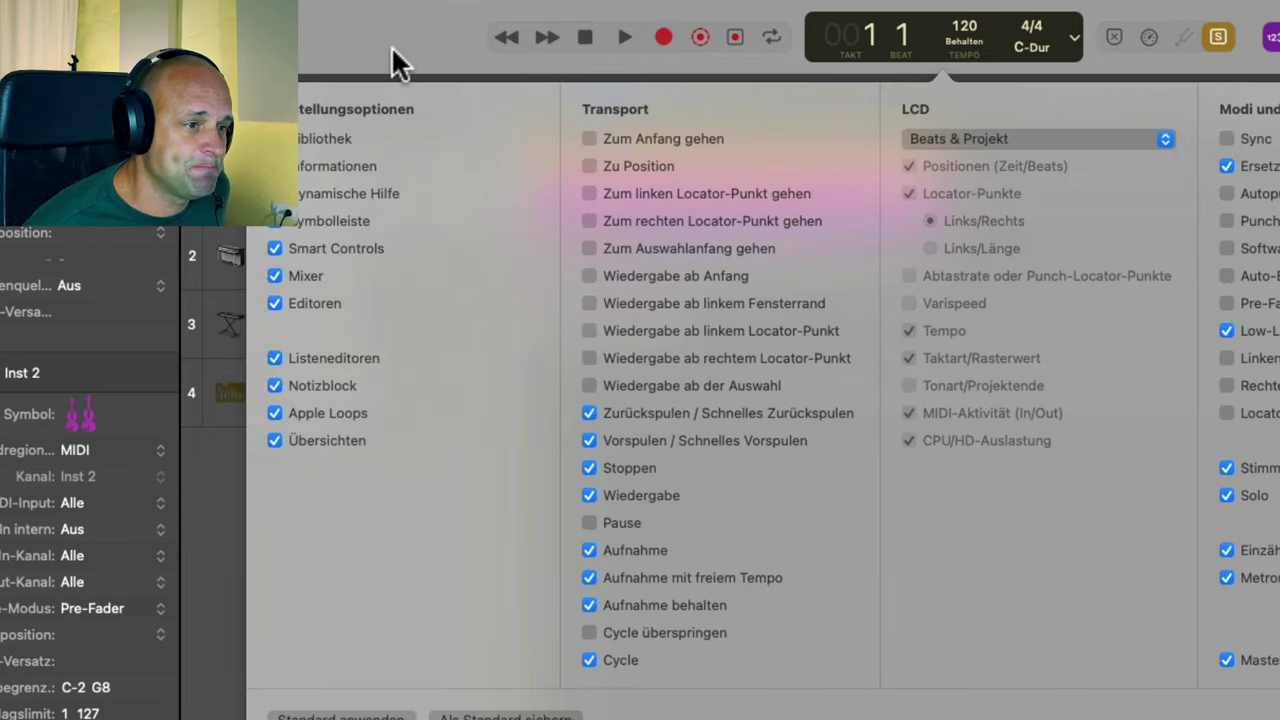
{"action": "left_click", "coordinate": [1030, 140]}
{"action": "left_click", "coordinate": [1012, 270]}
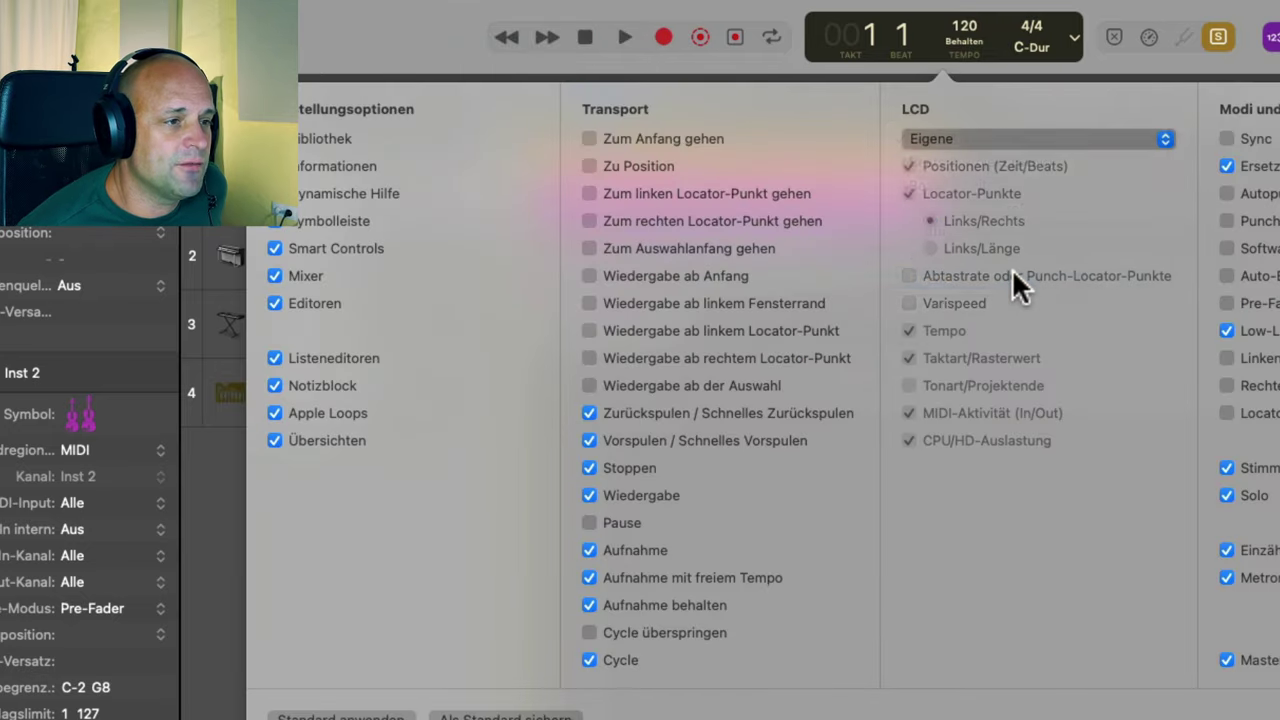
{"action": "left_click", "coordinate": [910, 414]}
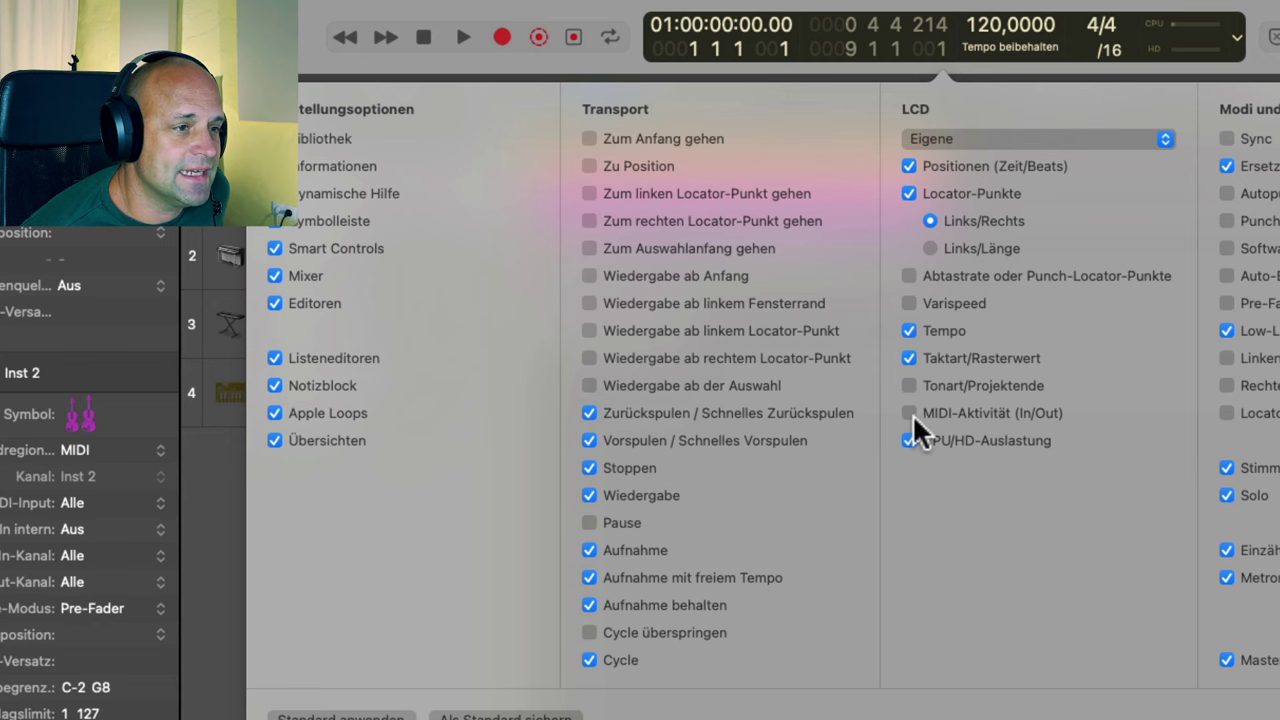
{"action": "left_click", "coordinate": [910, 413]}
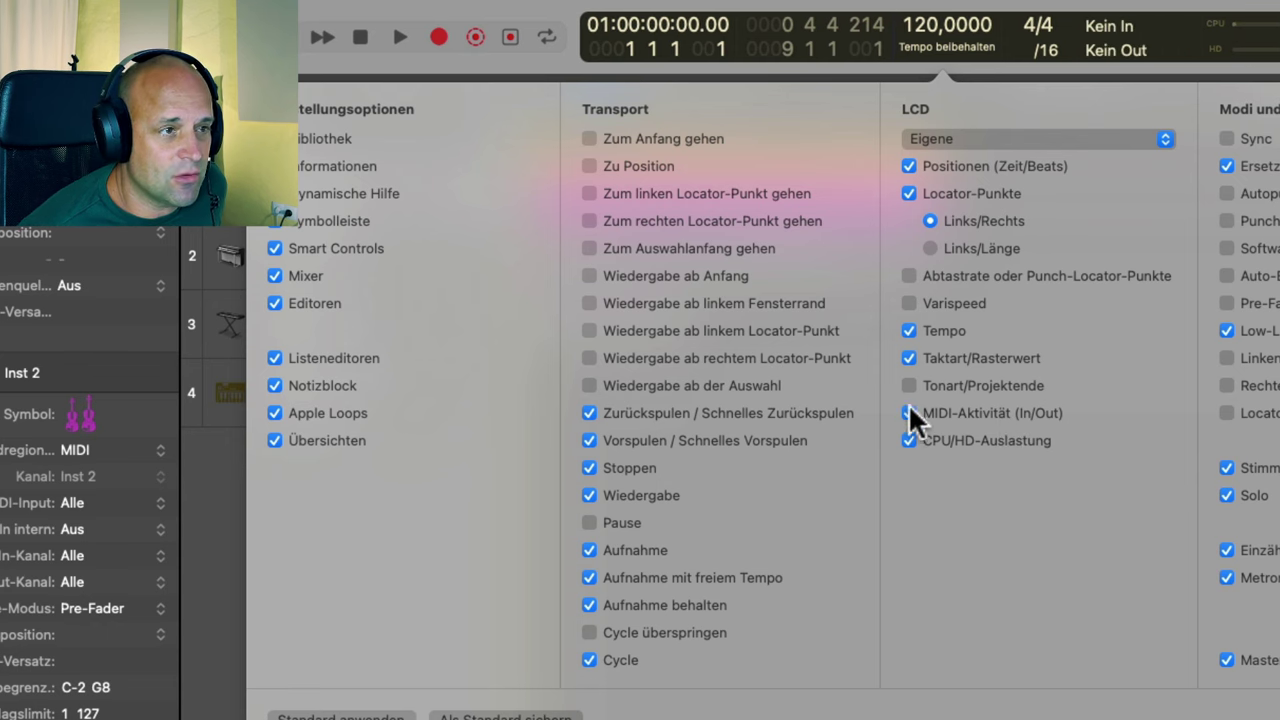
{"action": "key", "text": "Escape"}
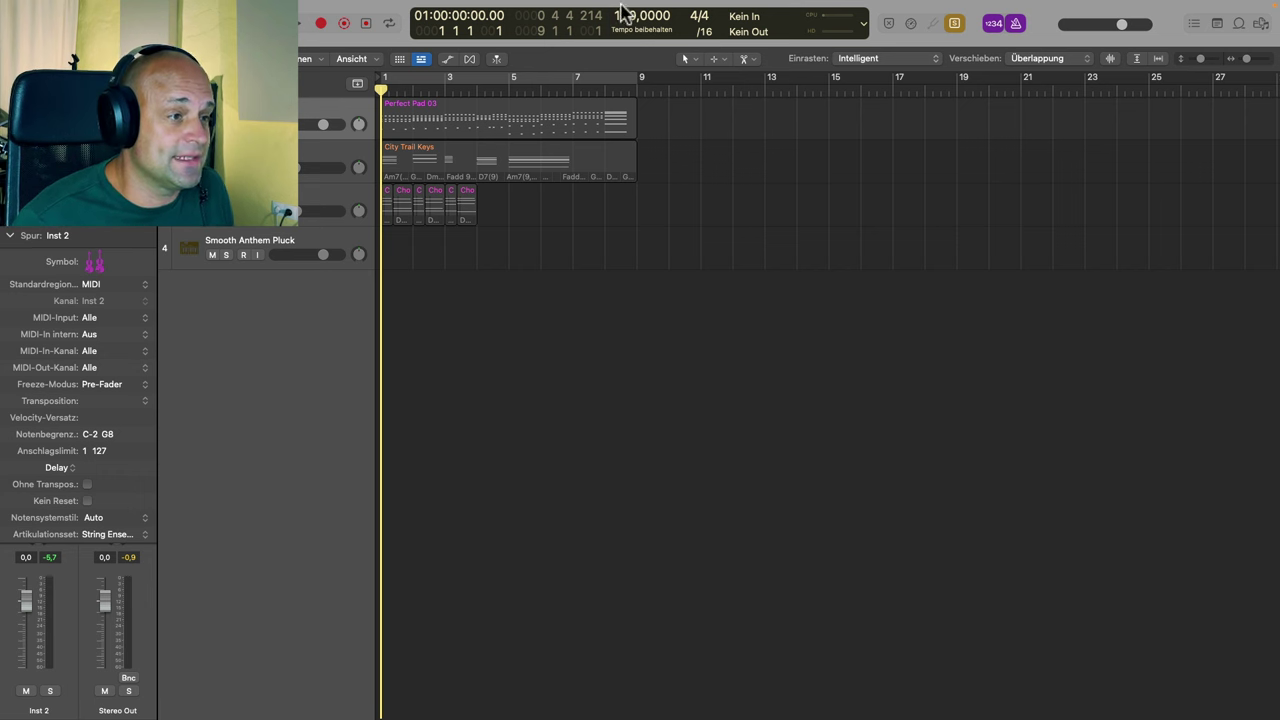
Show the City Trail Keys region's notes in the piano roll with the whole region in view and no notes selected
{"action": "left_click", "coordinate": [445, 160]}
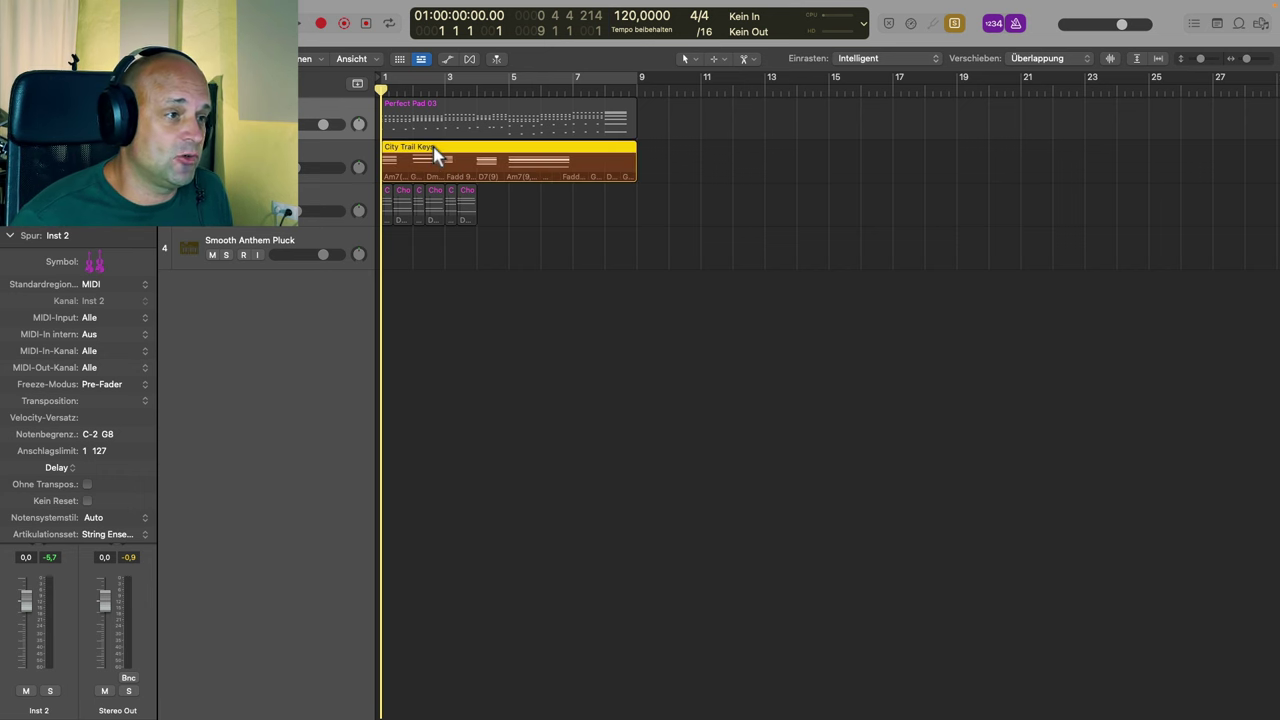
{"action": "double_click", "coordinate": [435, 155]}
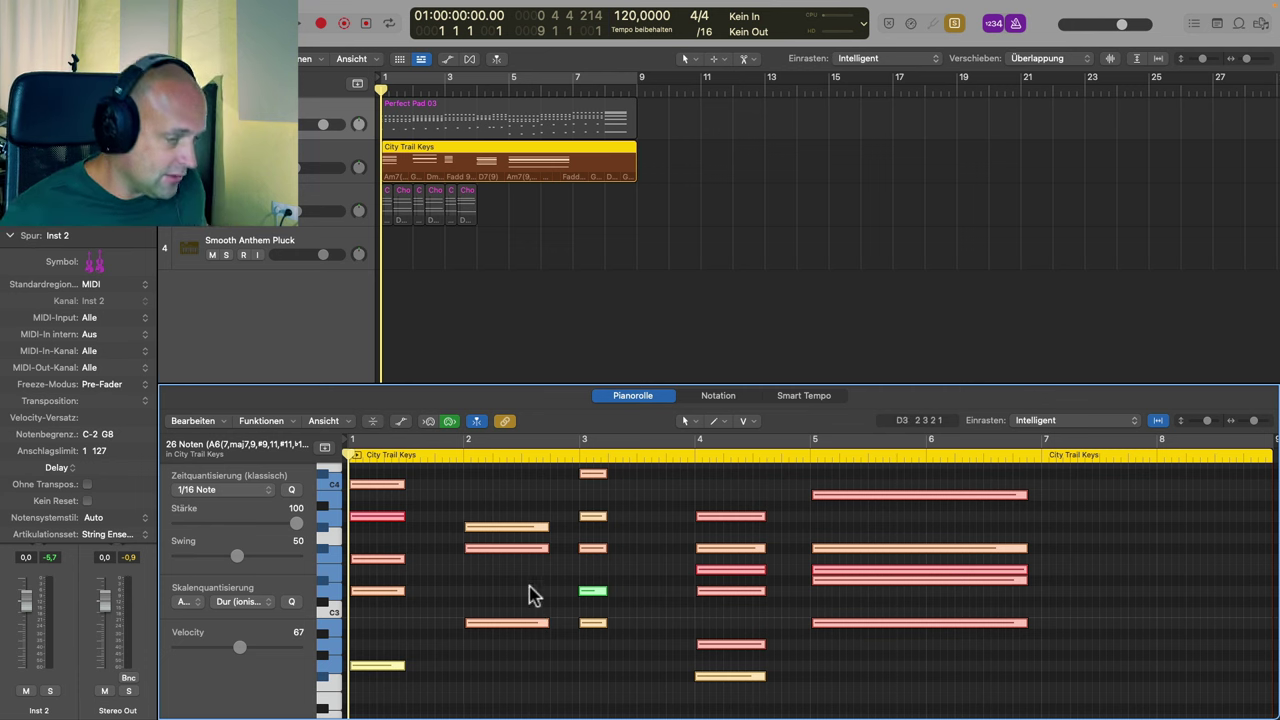
{"action": "scroll", "coordinate": [529, 588], "scroll_direction": "down", "scroll_amount": 5}
{"action": "scroll", "coordinate": [531, 588], "scroll_direction": "left", "scroll_amount": 1}
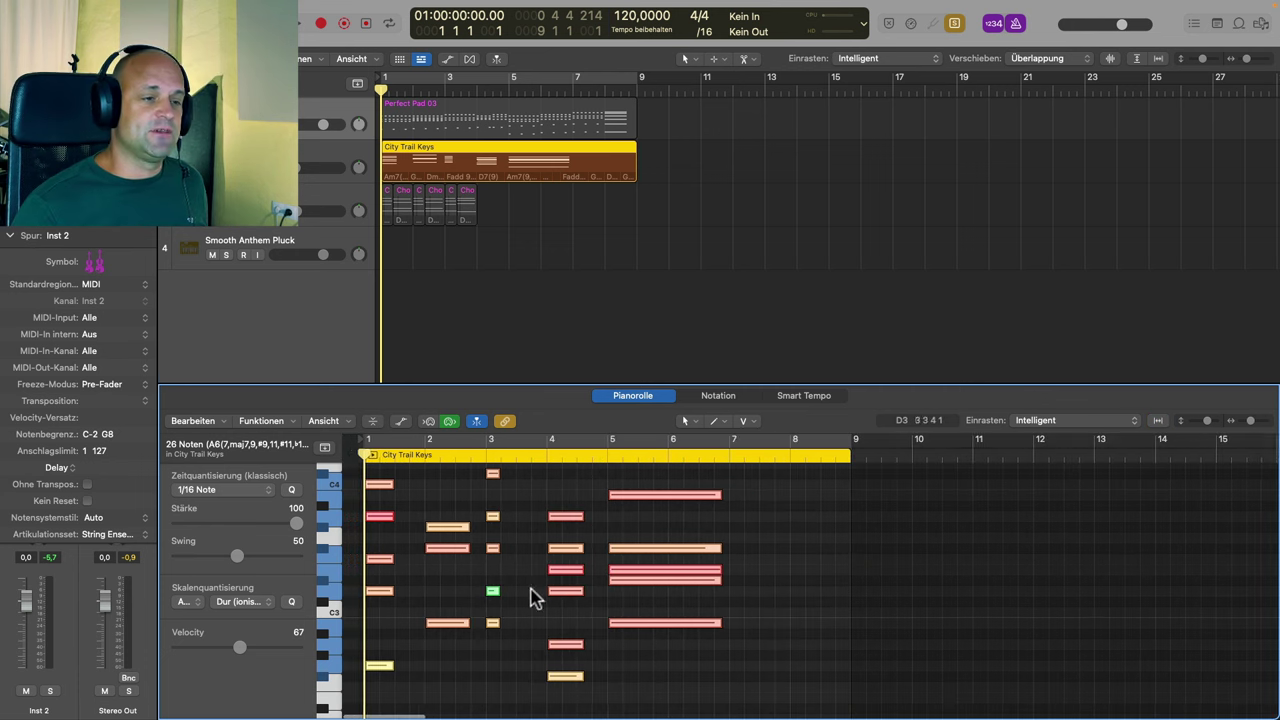
{"action": "left_click", "coordinate": [781, 596]}
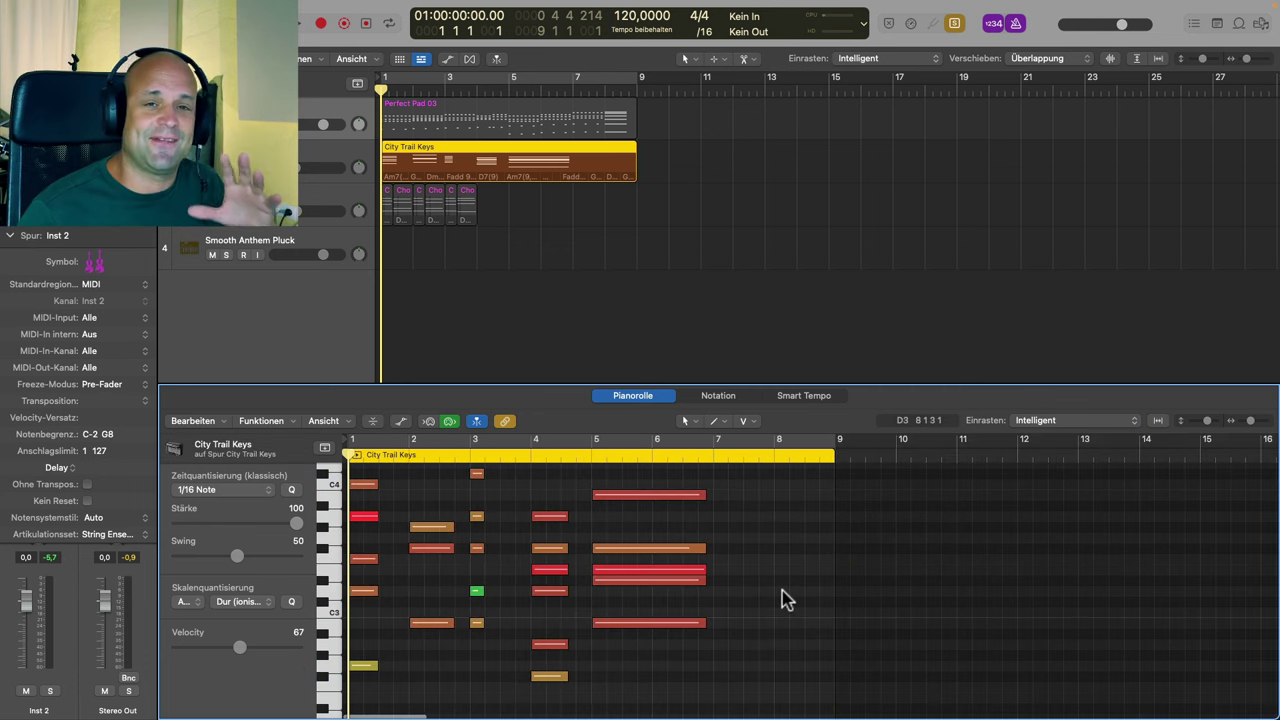
Play the project and audition the City Trail Keys chords at bars 5 and 4 in the piano roll
{"action": "left_click", "coordinate": [505, 87]}
{"action": "key", "text": "space"}
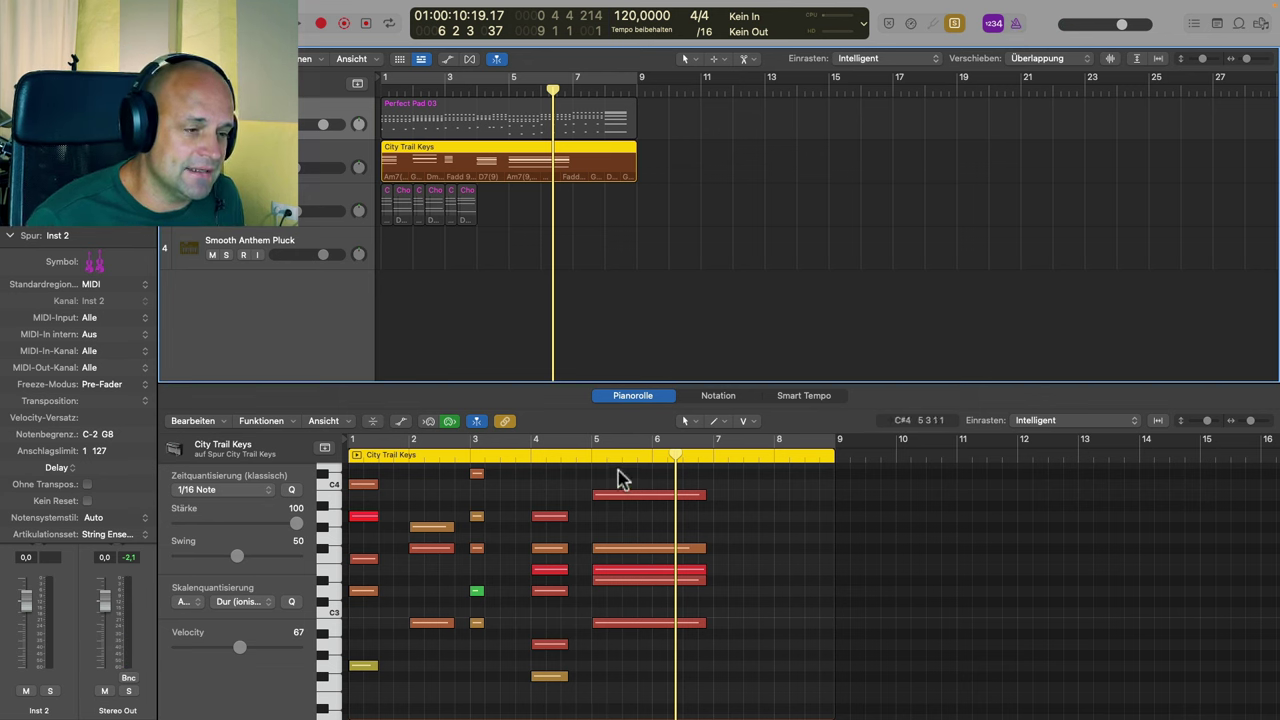
{"action": "left_click_drag", "start_coordinate": [617, 470], "coordinate": [626, 631]}
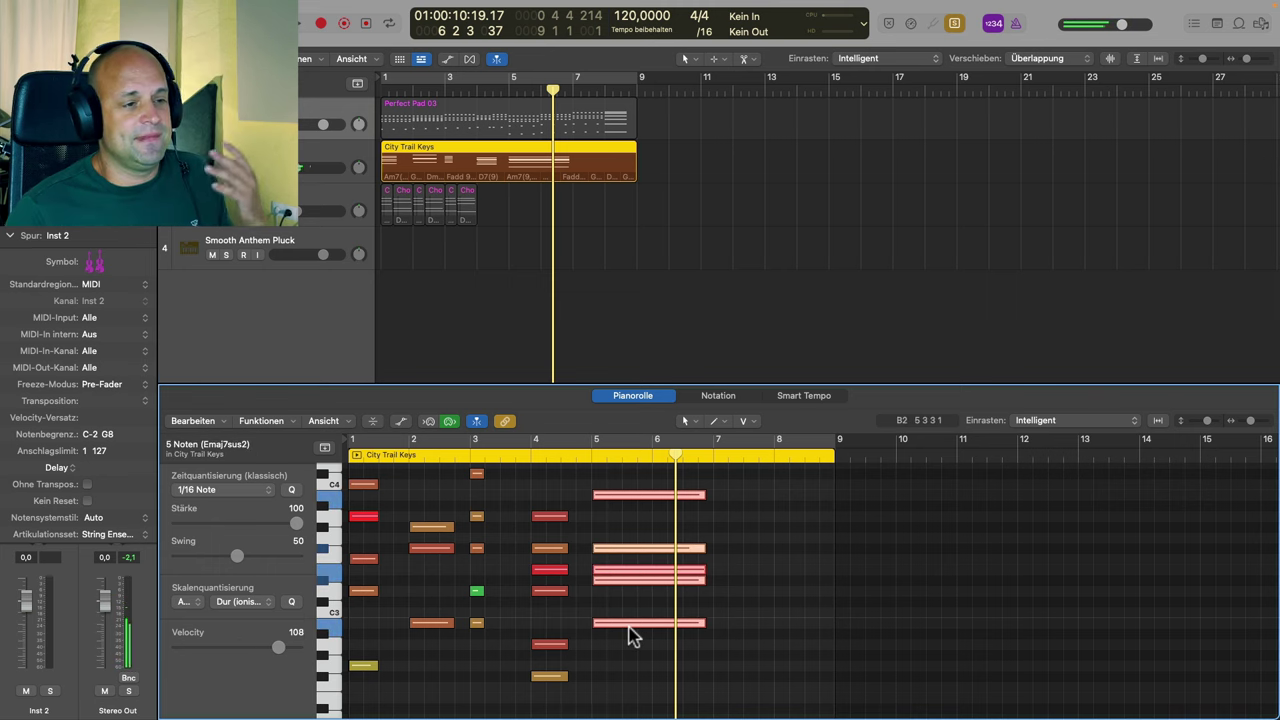
{"action": "mouse_move", "coordinate": [629, 632]}
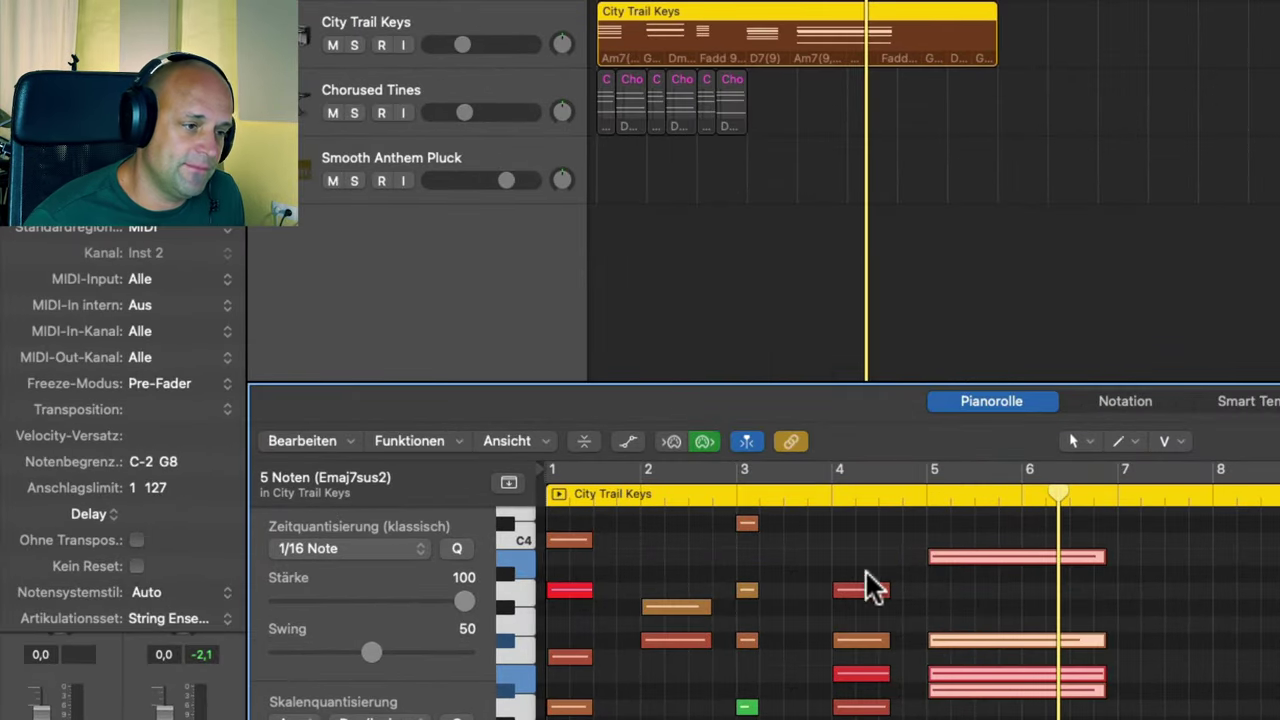
{"action": "left_click", "coordinate": [866, 601]}
{"action": "left_click_drag", "start_coordinate": [867, 552], "coordinate": [866, 719]}
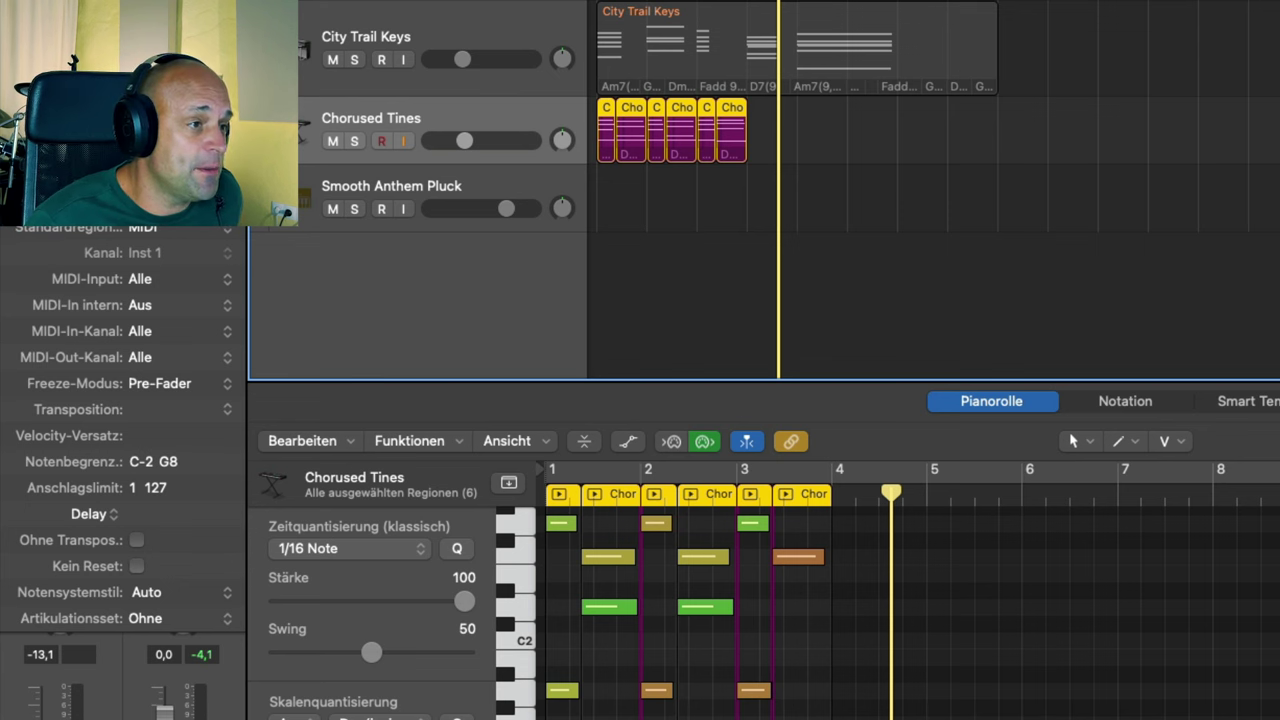
Play the Chorused Tines regions from the project start and stop after the last one
{"action": "key", "text": "Return"}
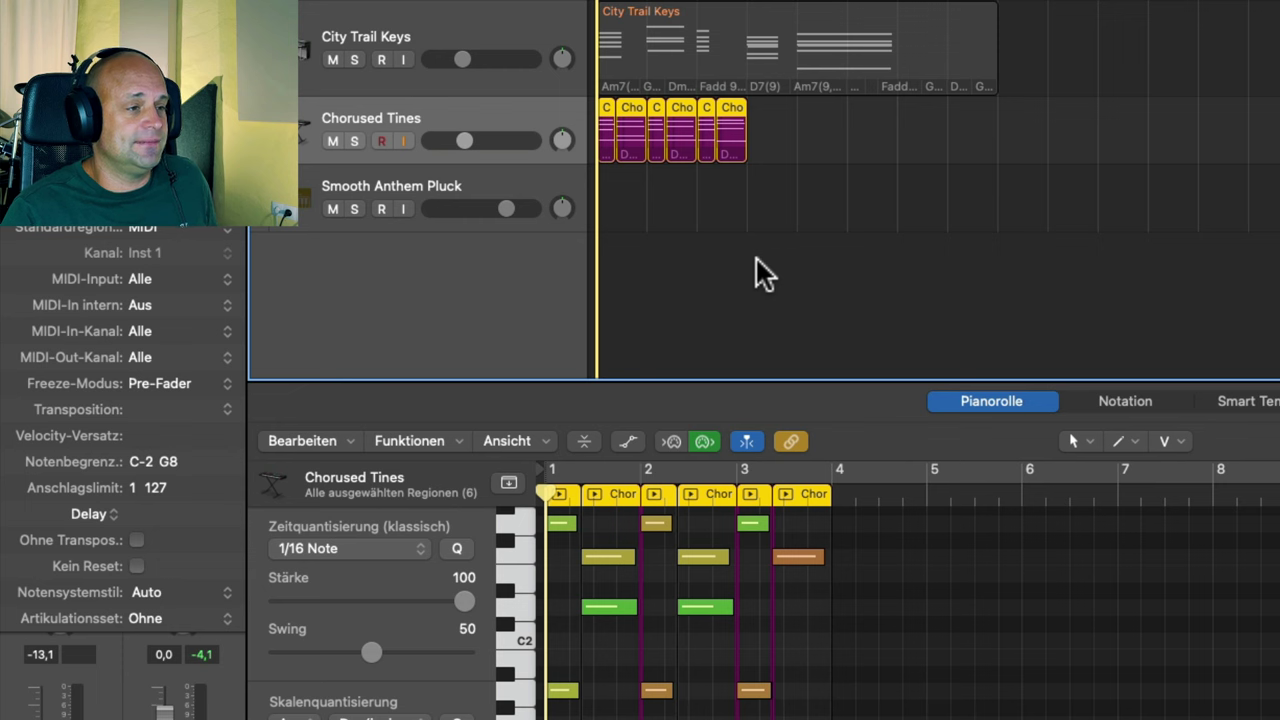
{"action": "key", "text": "space"}
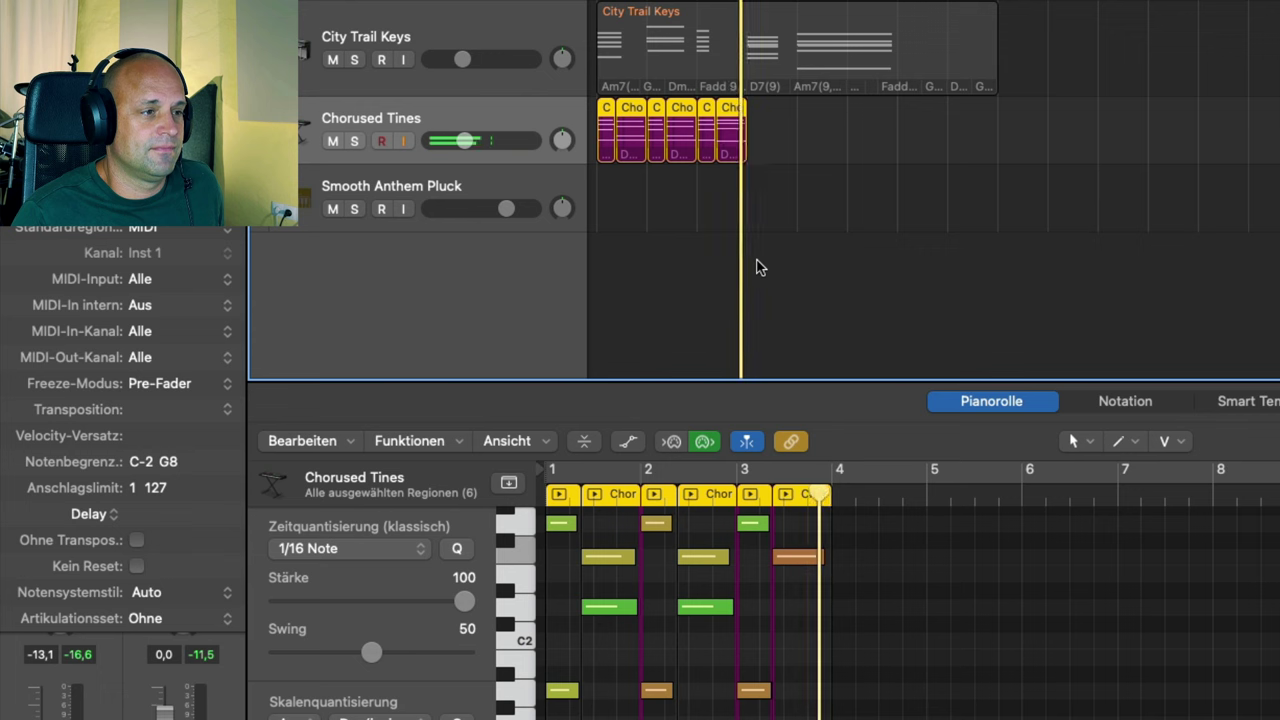
{"action": "key", "text": "space"}
Select all six Chorused Tines regions and examine their chord notes from bar 1 in the piano roll
{"action": "left_click", "coordinate": [764, 276], "text": "ctrl+alt"}
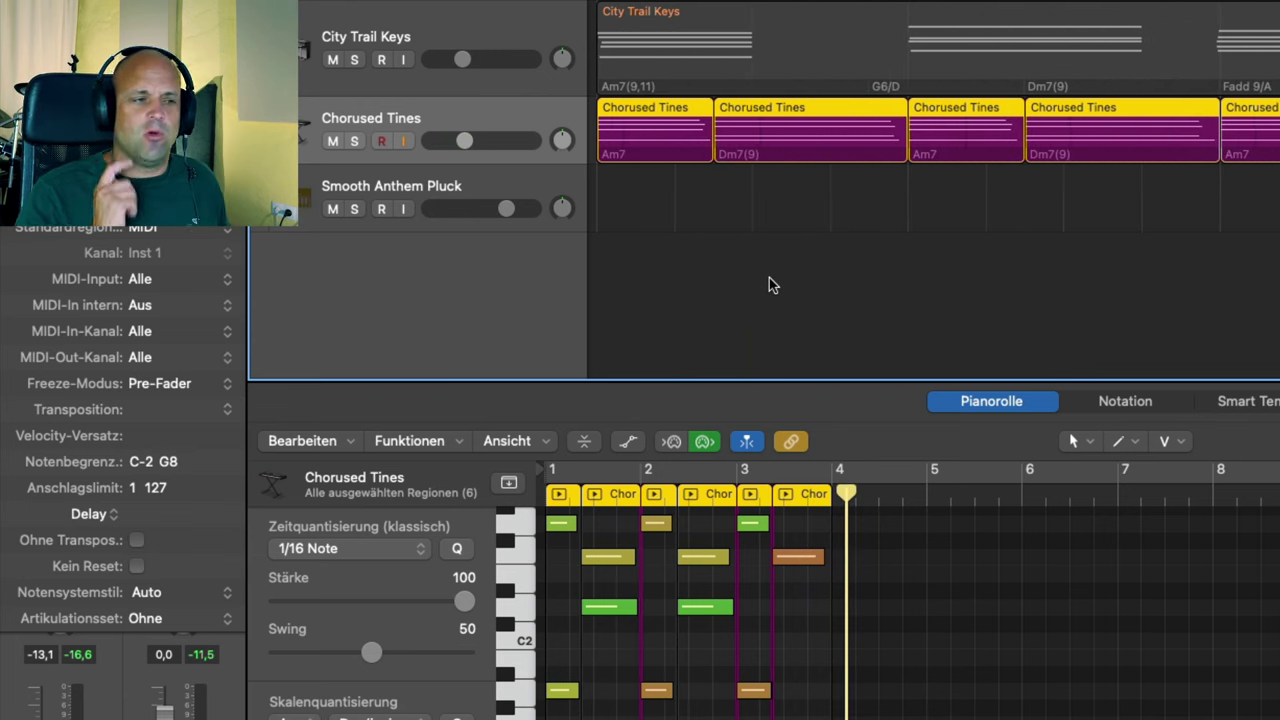
{"action": "left_click", "coordinate": [792, 266]}
{"action": "left_click", "coordinate": [764, 107]}
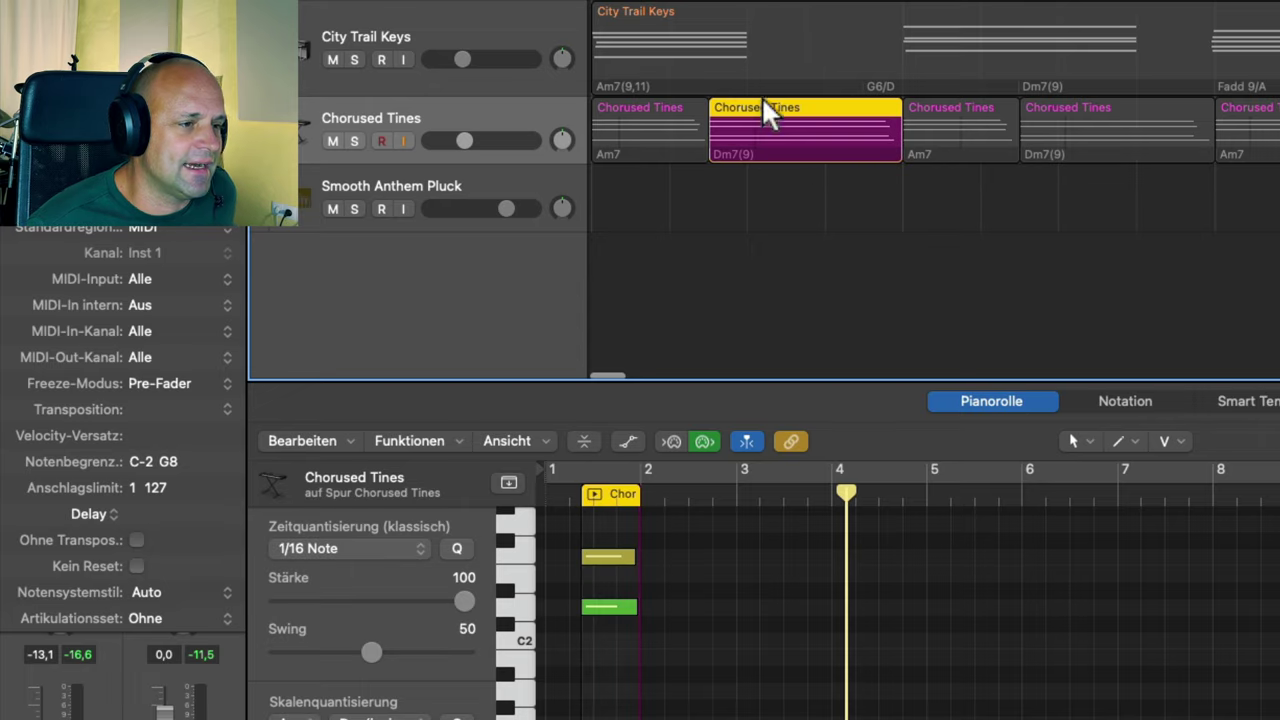
{"action": "left_click_drag", "start_coordinate": [638, 190], "coordinate": [1279, 133]}
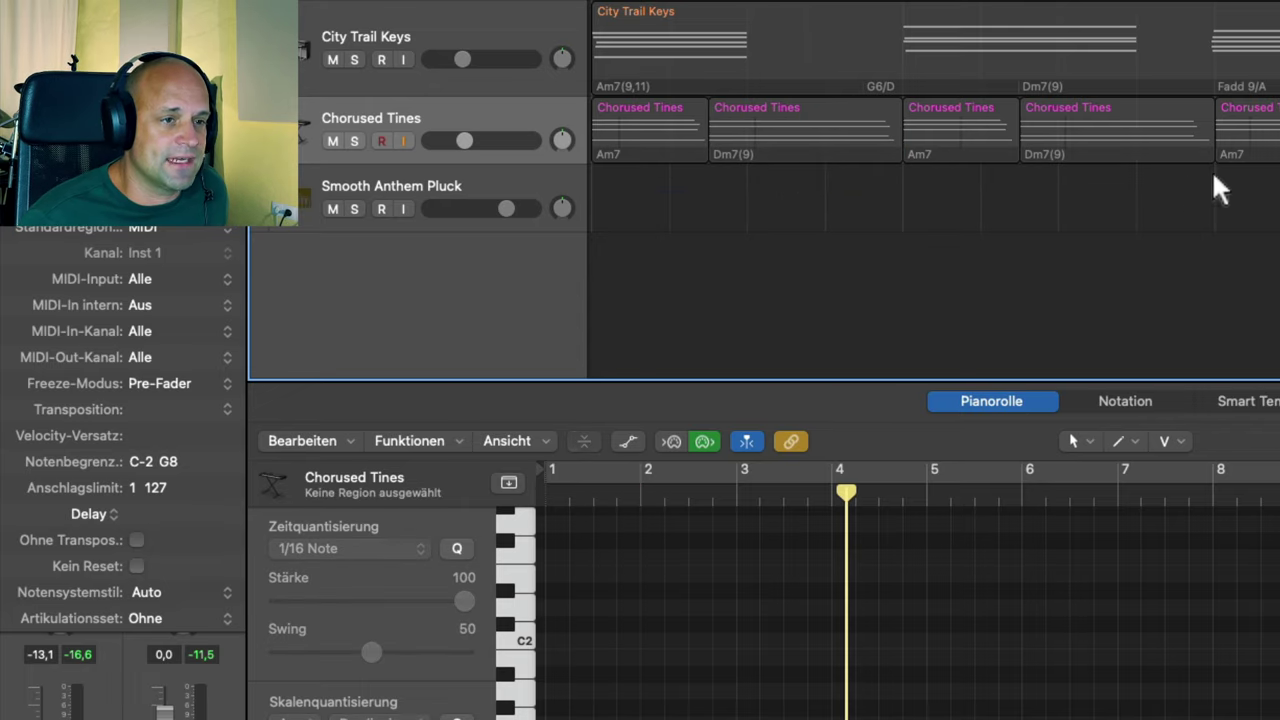
{"action": "left_click_drag", "start_coordinate": [1189, 168], "coordinate": [1194, 168]}
{"action": "scroll", "coordinate": [719, 675], "scroll_direction": "up", "scroll_amount": 10}
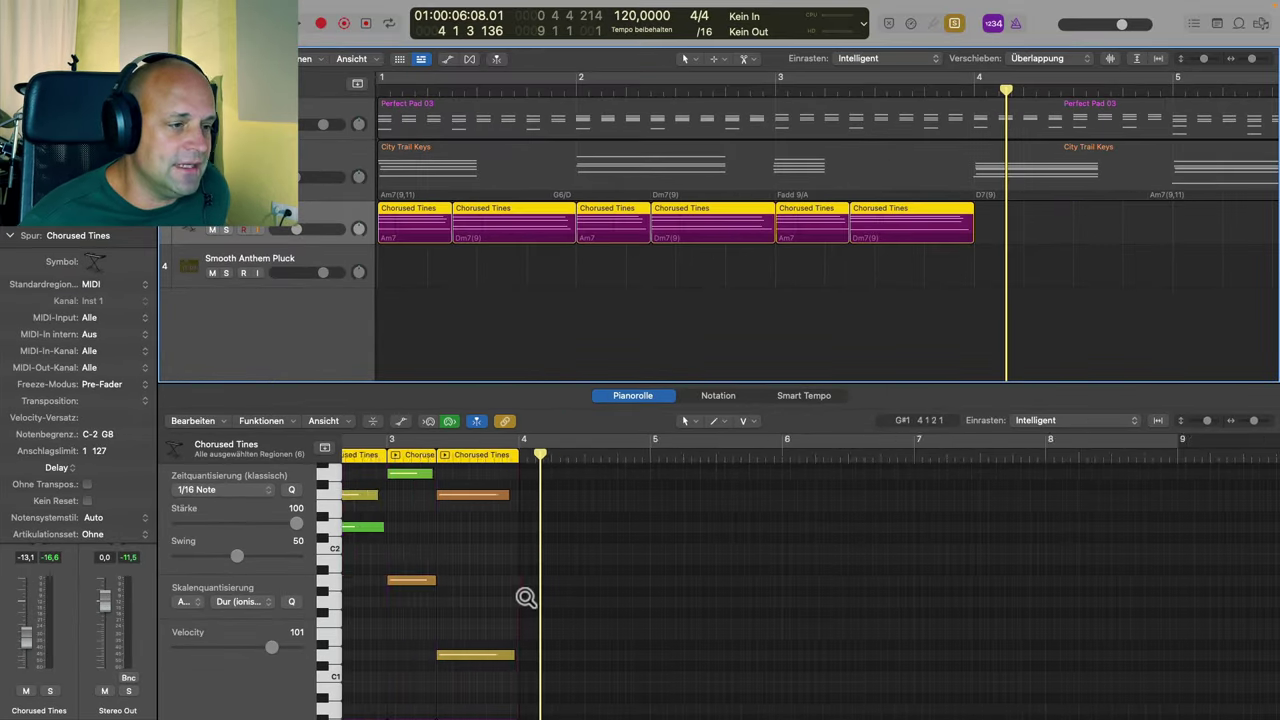
{"action": "scroll", "coordinate": [541, 600], "scroll_direction": "left", "scroll_amount": 10}
{"action": "scroll", "coordinate": [557, 616], "scroll_direction": "down", "scroll_amount": 5}
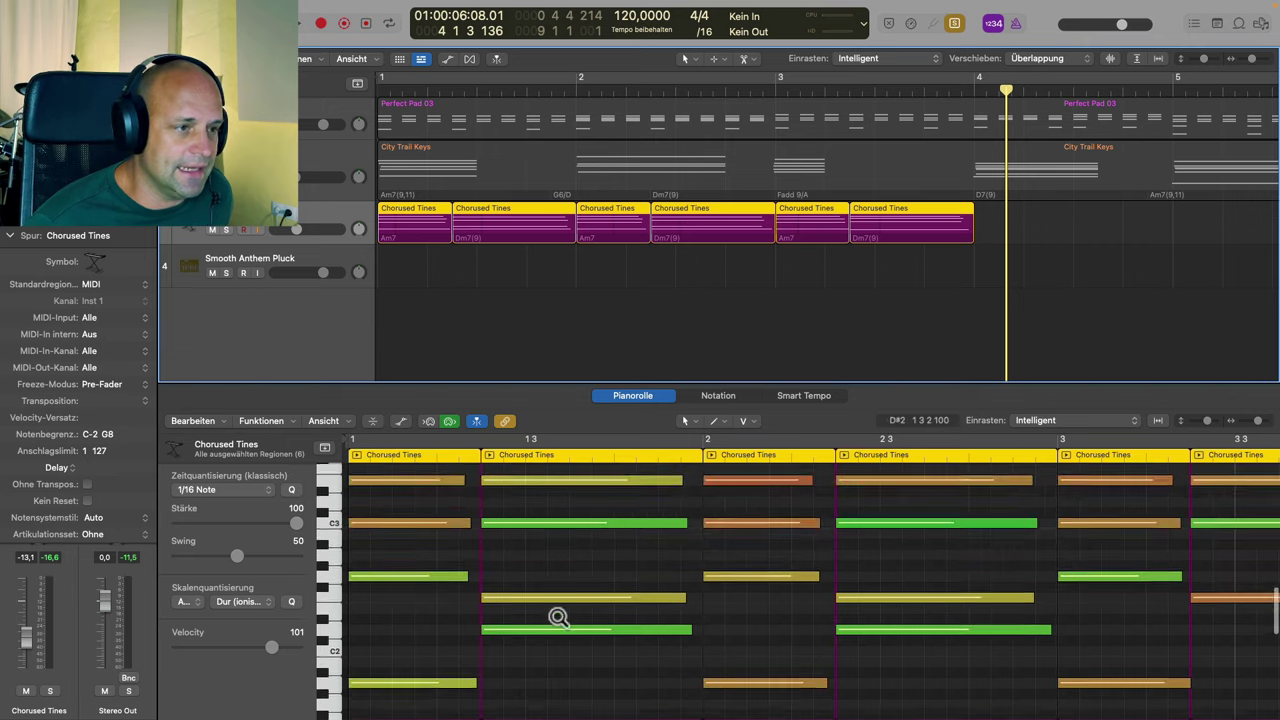
{"action": "scroll", "coordinate": [558, 617], "scroll_direction": "down", "scroll_amount": 2}
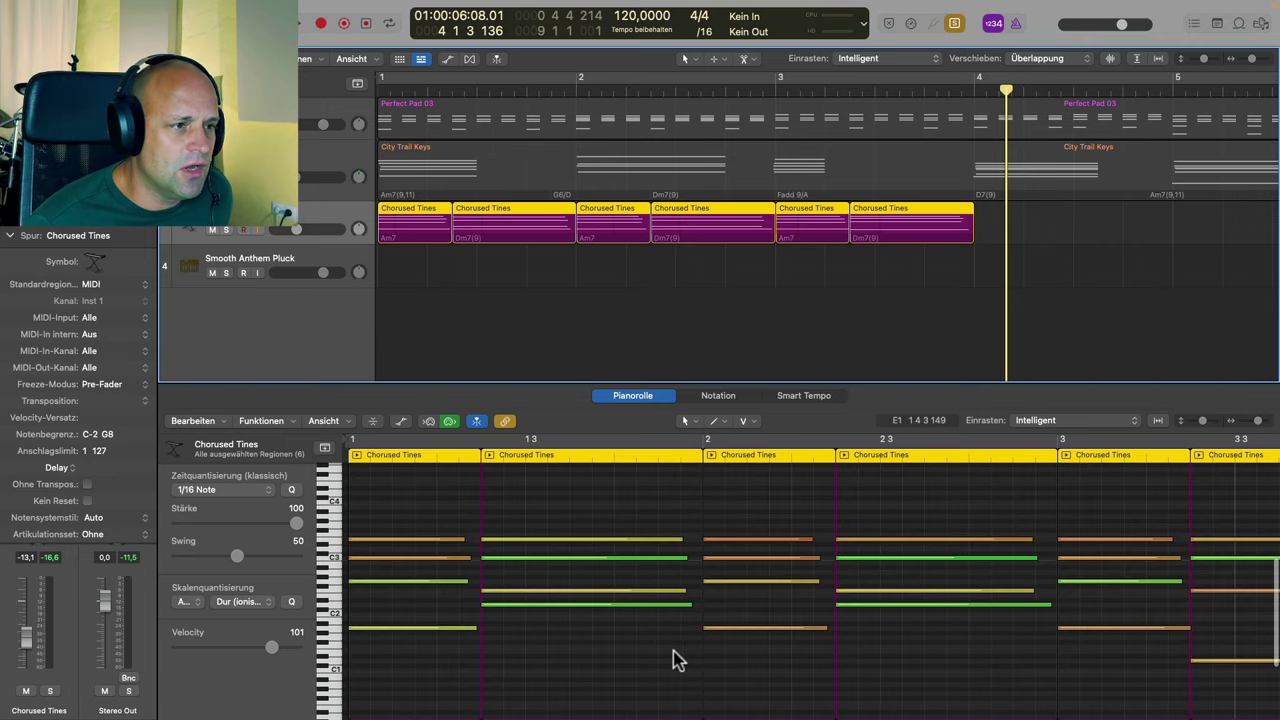
Try moving the last four Chorused Tines regions about one bar later on their track
{"action": "left_click", "coordinate": [621, 262]}
{"action": "left_click_drag", "start_coordinate": [616, 264], "coordinate": [909, 223]}
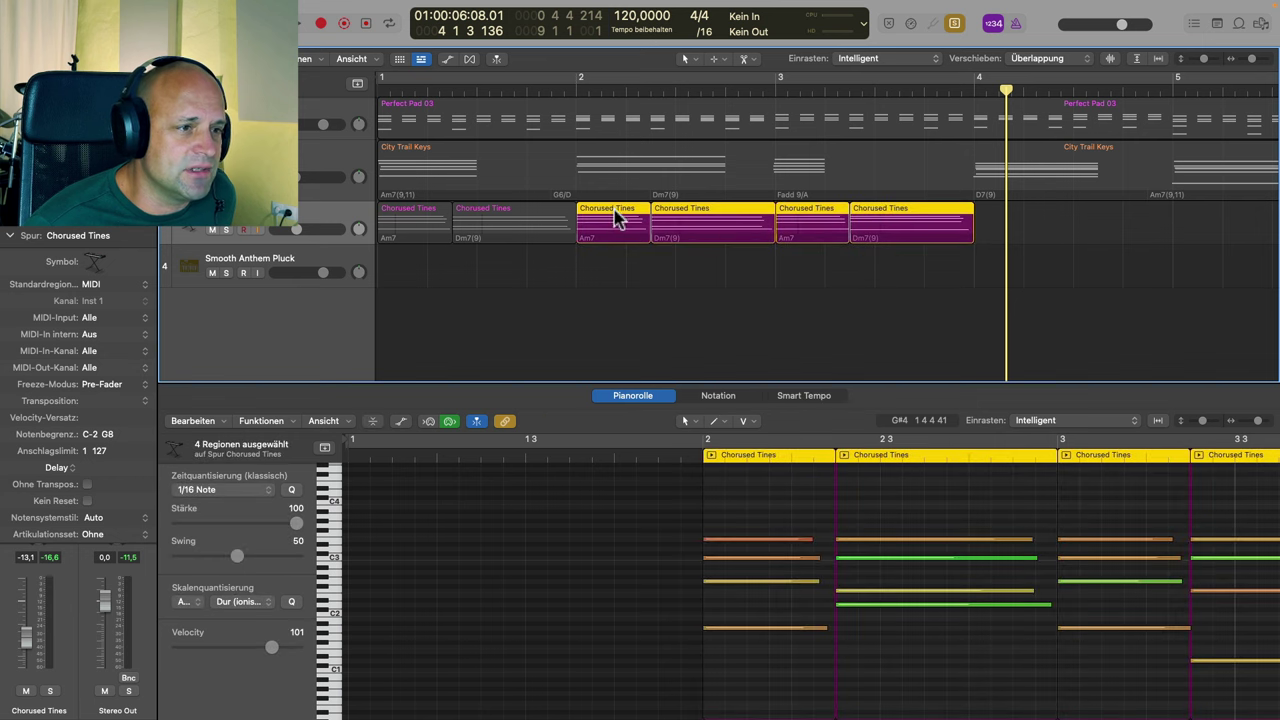
{"action": "left_click_drag", "start_coordinate": [614, 217], "coordinate": [814, 215]}
Try extending the second Chorused Tines region to about bar 2 beat 4 and lengthening its four notes by hand
{"action": "left_click", "coordinate": [518, 225]}
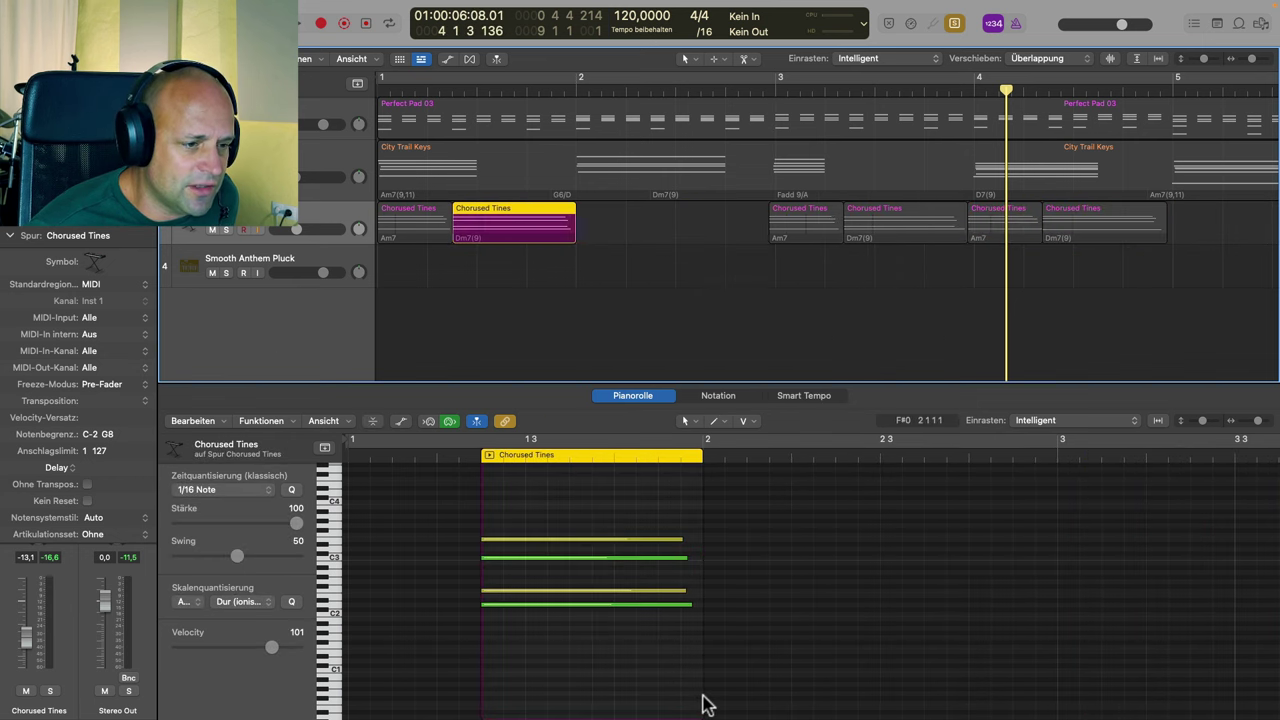
{"action": "left_click_drag", "start_coordinate": [697, 694], "coordinate": [975, 665]}
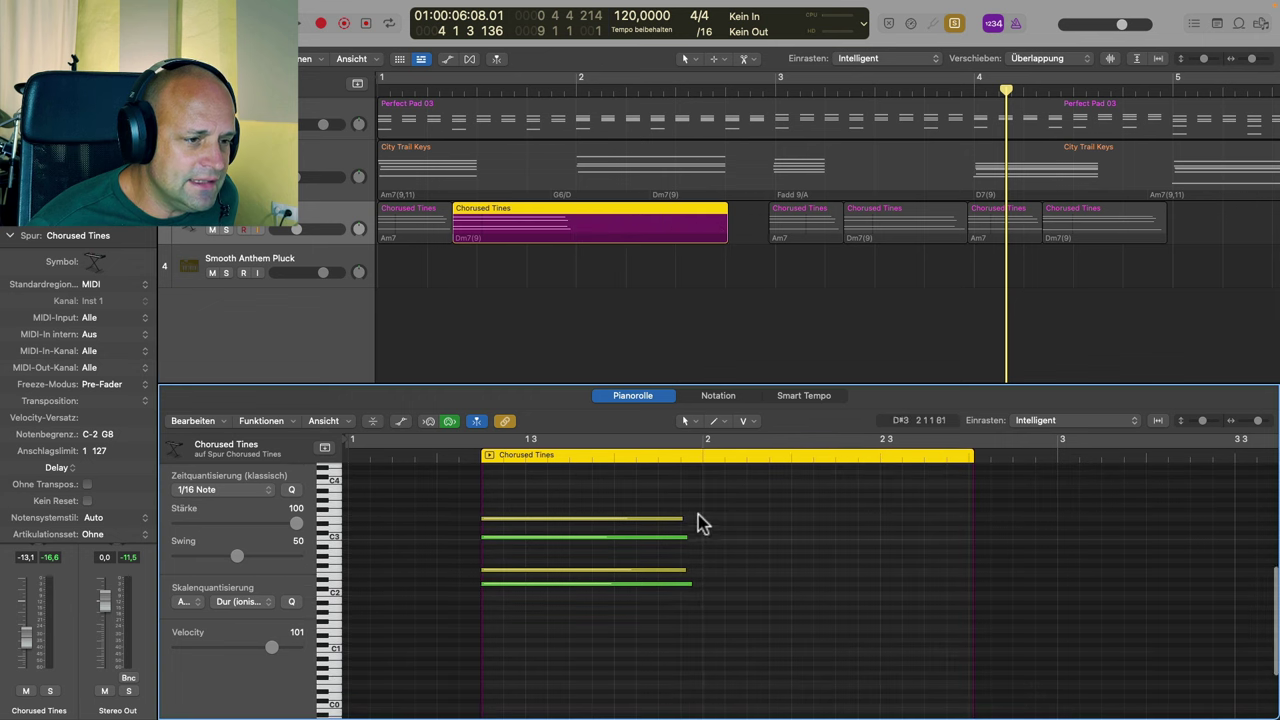
{"action": "left_click_drag", "start_coordinate": [665, 494], "coordinate": [940, 584]}
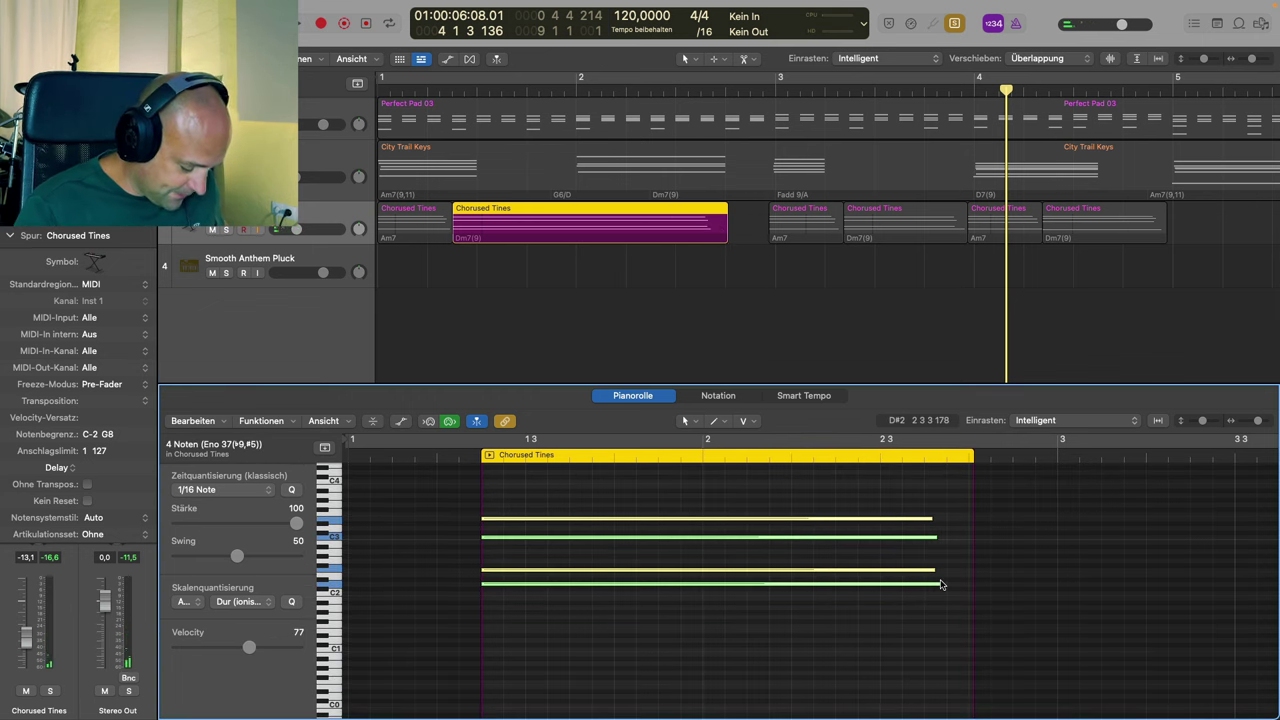
Undo the note lengthening, the region extension and the move of the four Chorused Tines regions
{"action": "key", "text": "super+z"}
{"action": "key", "text": "super+z"}
{"action": "key", "text": "super+z"}
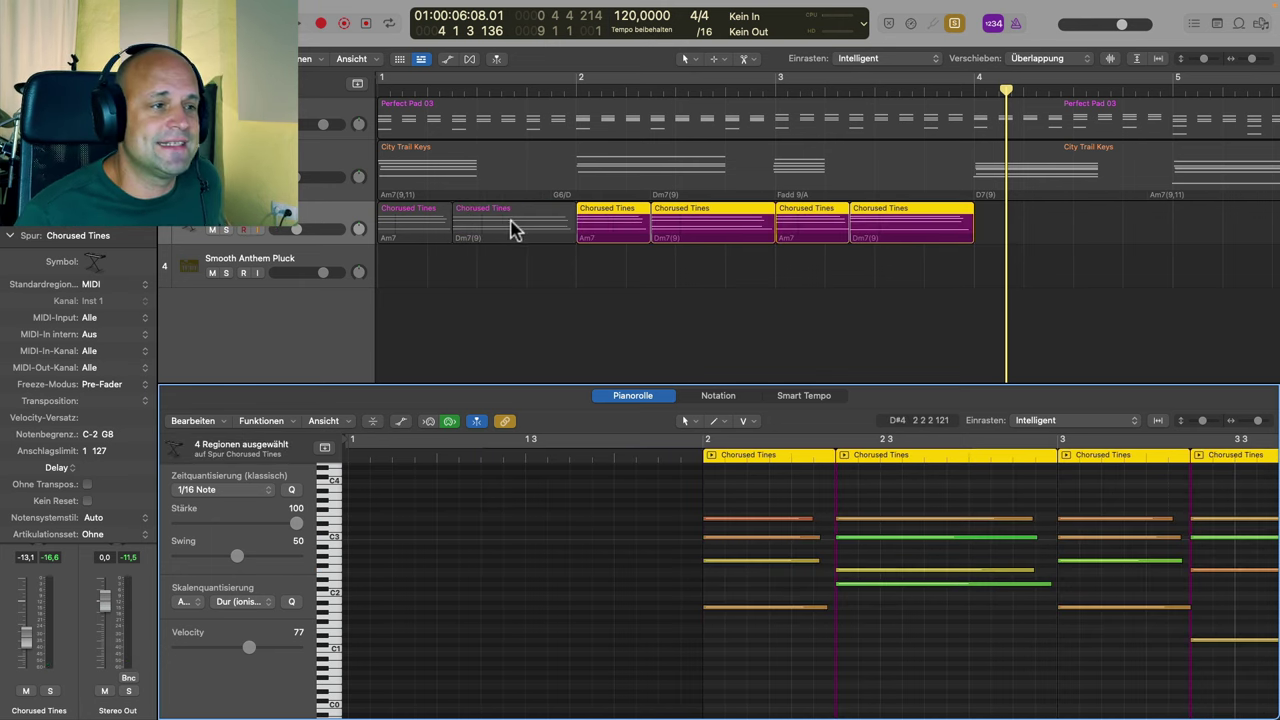
Move the last four Chorused Tines regions to start at bar 3 and time-stretch the second region to fill the gap
{"action": "left_click_drag", "start_coordinate": [607, 217], "coordinate": [809, 219]}
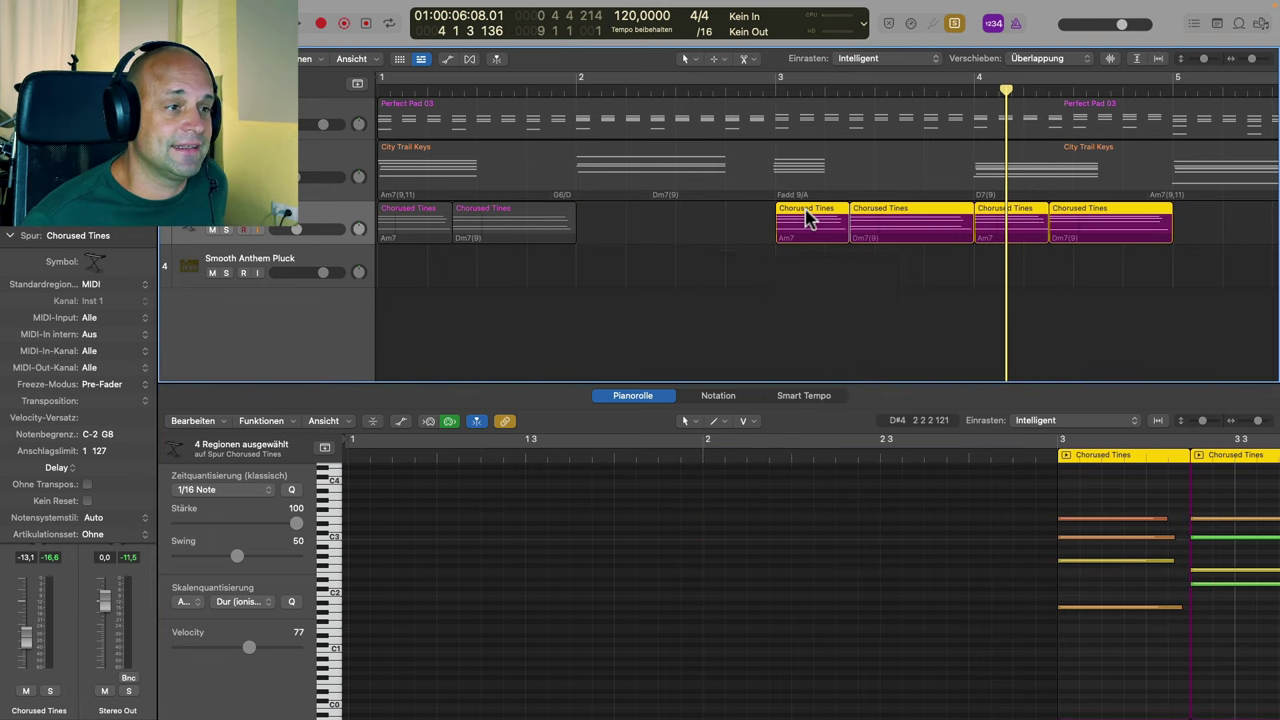
{"action": "left_click", "coordinate": [531, 220]}
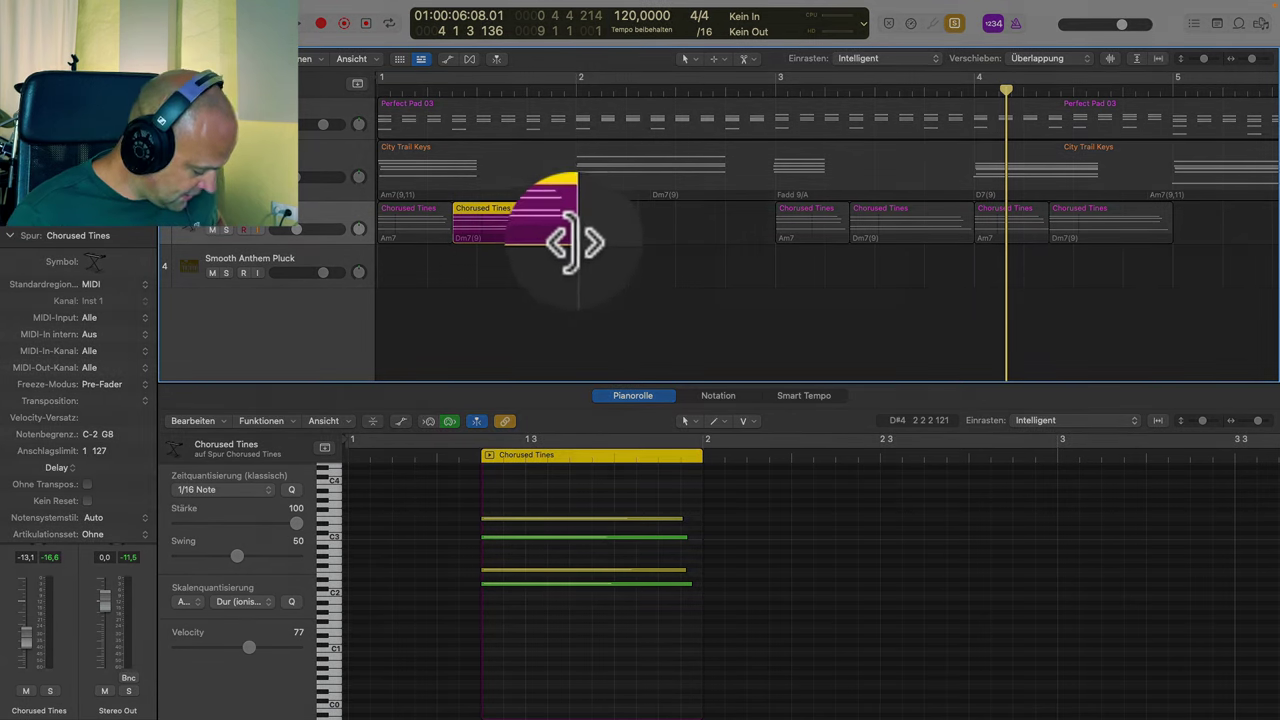
{"action": "key", "text": "alt"}
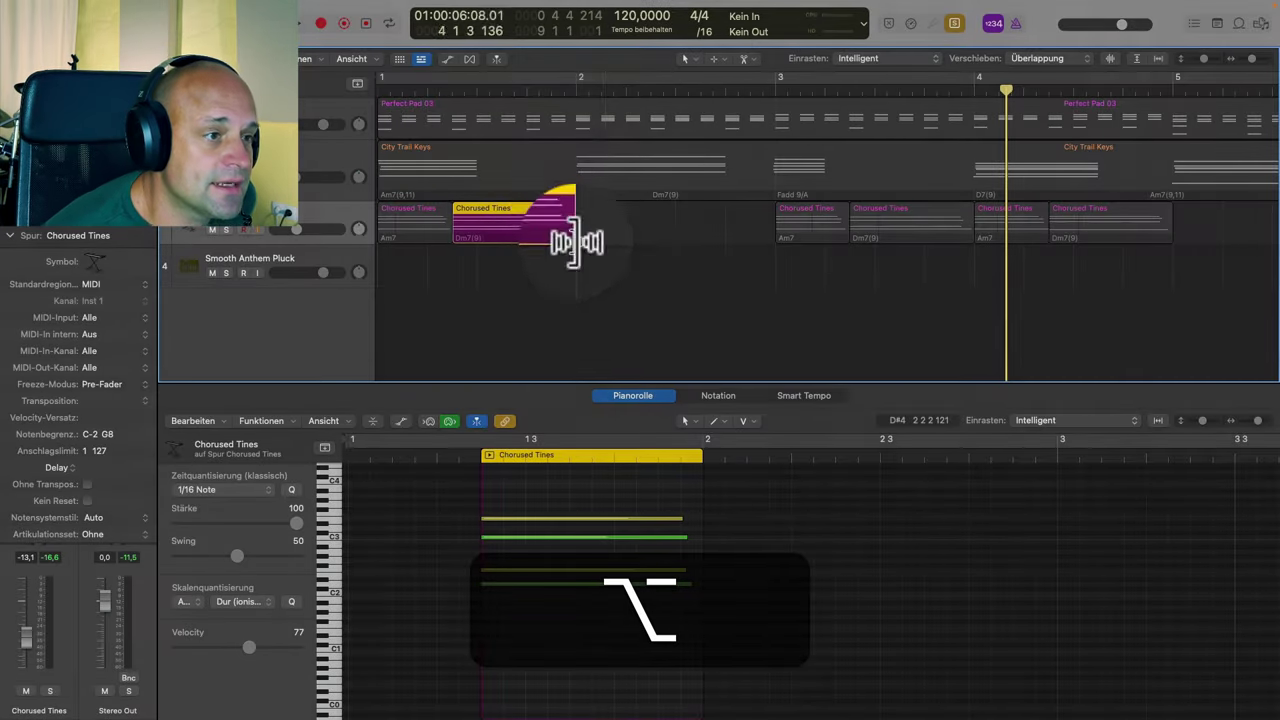
{"action": "left_click_drag", "start_coordinate": [580, 242], "coordinate": [772, 266]}
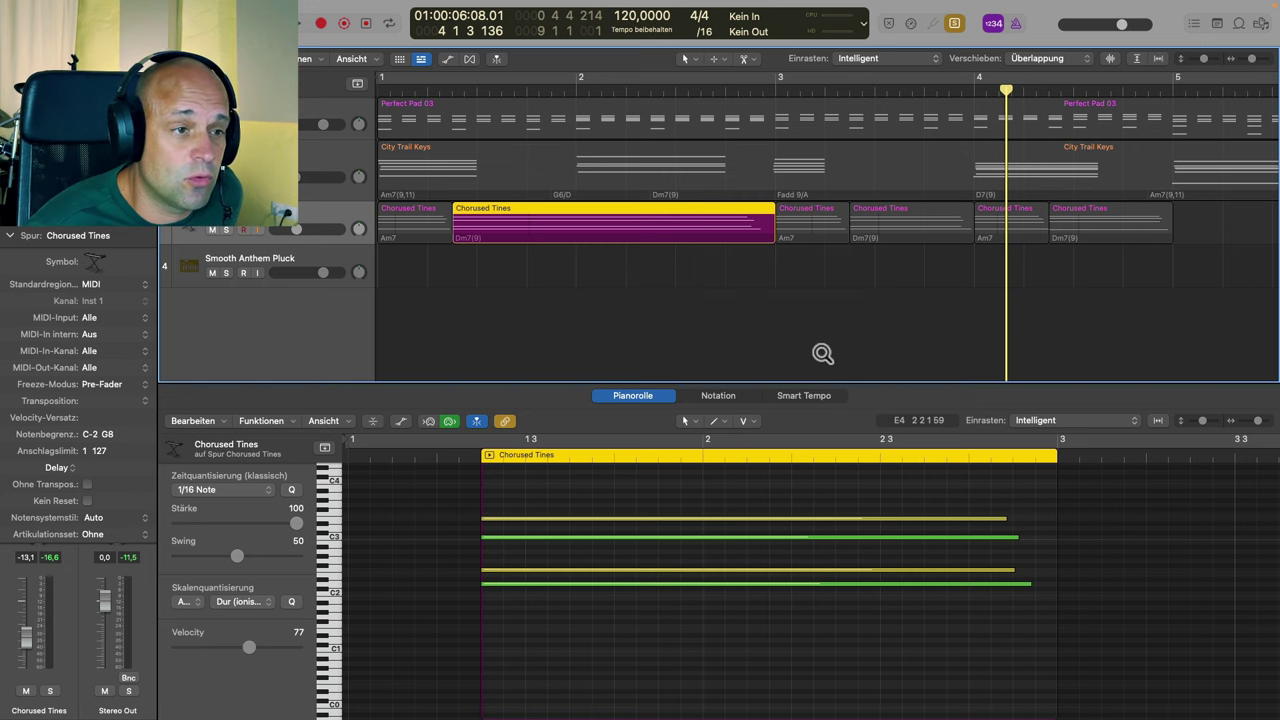
Time-compress the Am7 region at bar 3 to end at 3 1 3 1 and stretch the following Dm7(9) region's start back to meet it
{"action": "scroll", "coordinate": [815, 354], "scroll_direction": "up", "scroll_amount": 3}
{"action": "scroll", "coordinate": [920, 342], "scroll_direction": "right", "scroll_amount": 5}
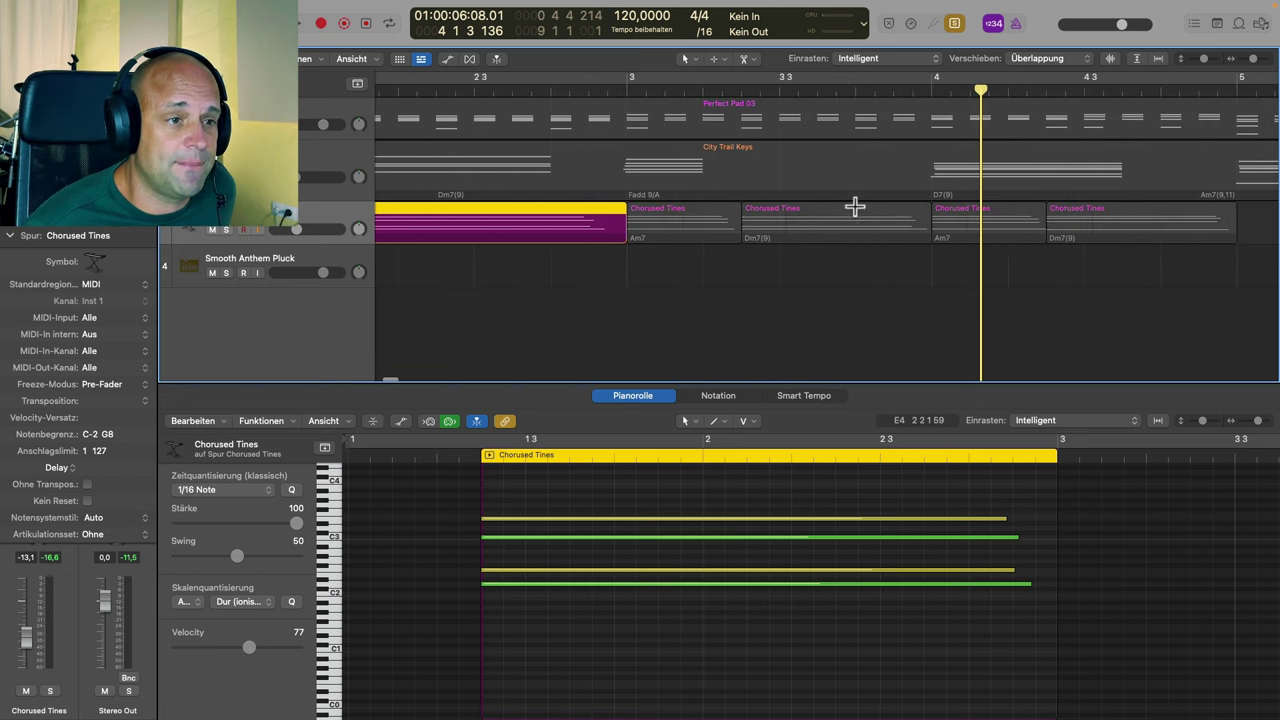
{"action": "left_click", "coordinate": [698, 220]}
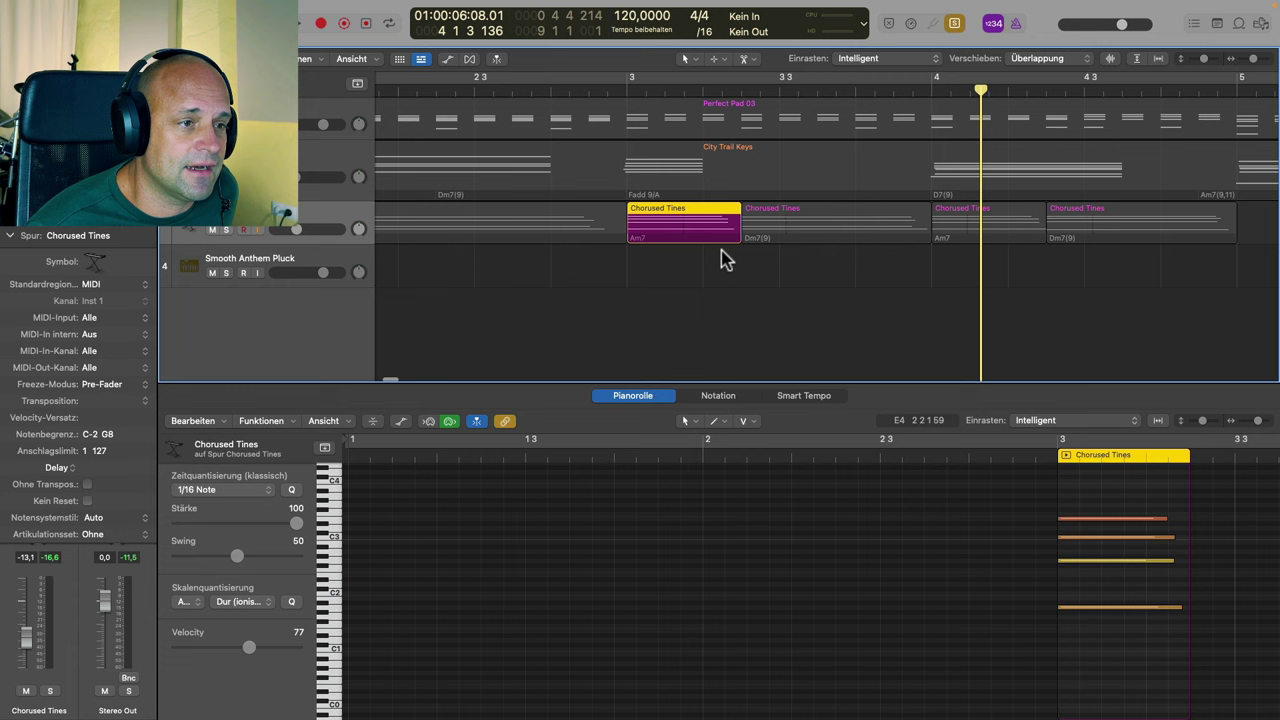
{"action": "left_click_drag", "start_coordinate": [735, 241], "coordinate": [675, 247]}
{"action": "left_click", "coordinate": [775, 215]}
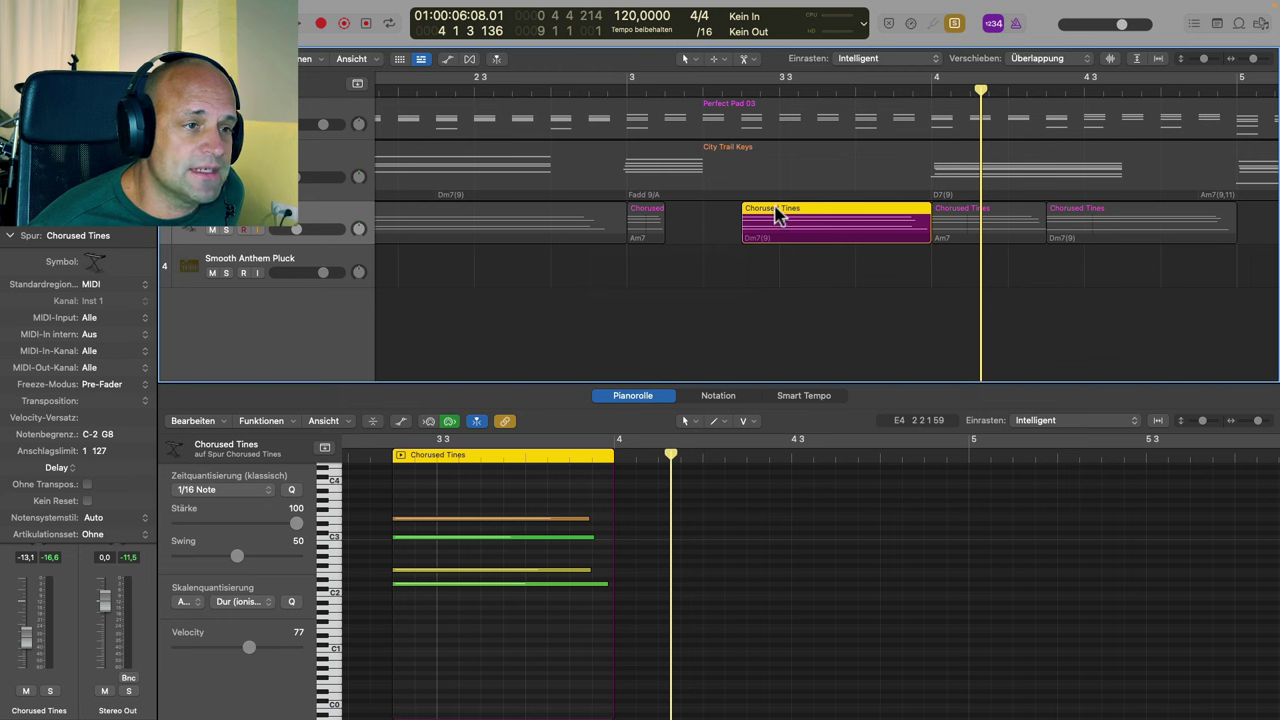
{"action": "left_click_drag", "start_coordinate": [777, 211], "coordinate": [667, 243]}
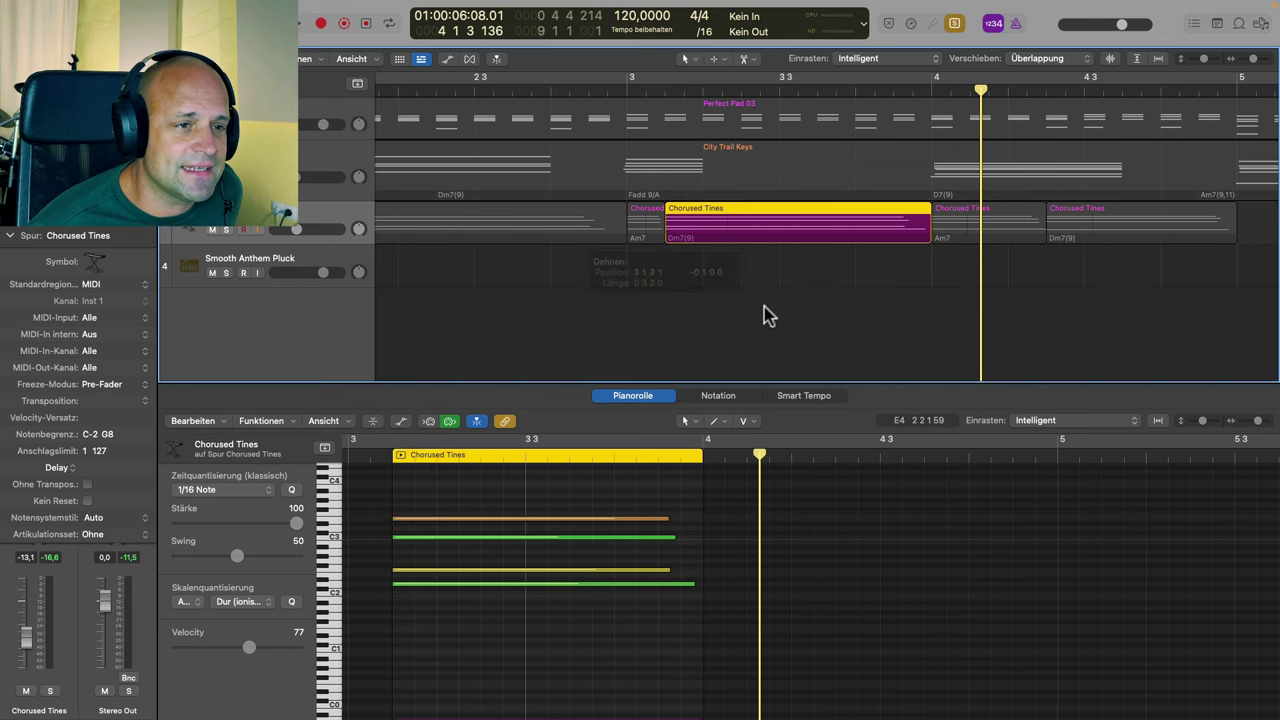
Raise the Chorused Tines track volume to -4.1 dB and play its regions from bar 1
{"action": "left_click", "coordinate": [767, 301], "text": "ctrl+alt"}
{"action": "scroll", "coordinate": [768, 302], "scroll_direction": "down", "scroll_amount": 3}
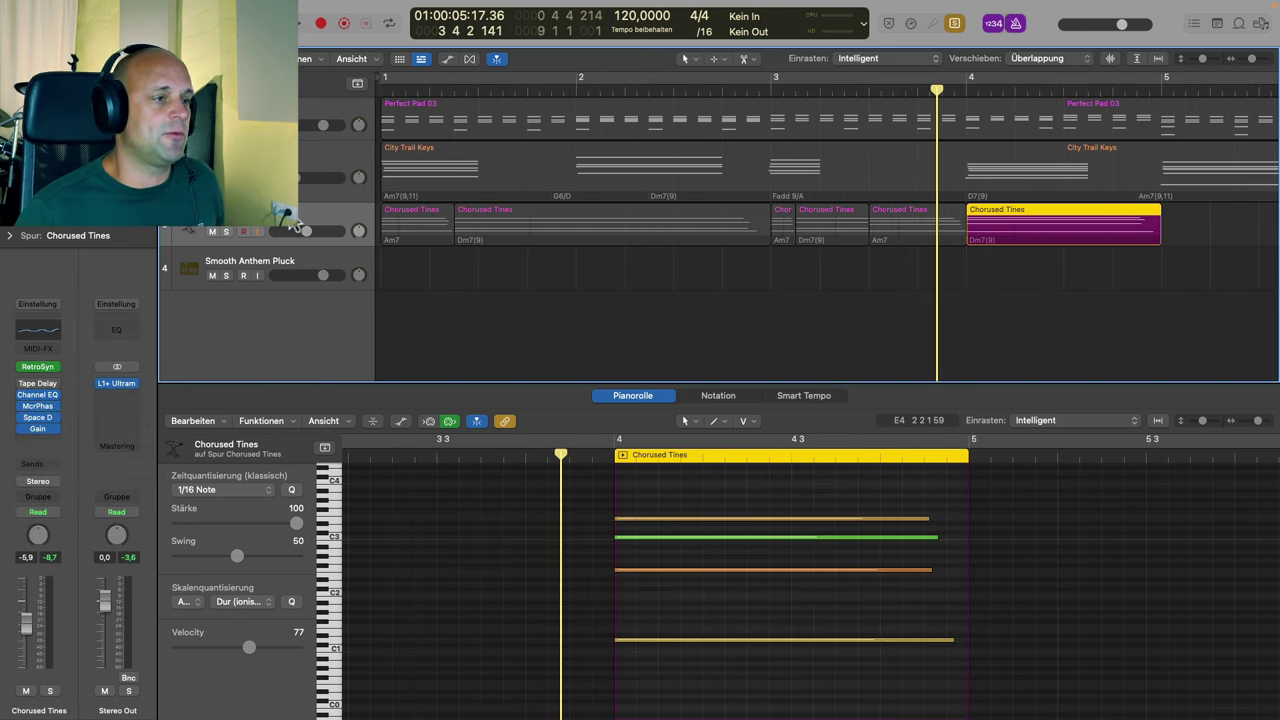
{"action": "left_click", "coordinate": [291, 219]}
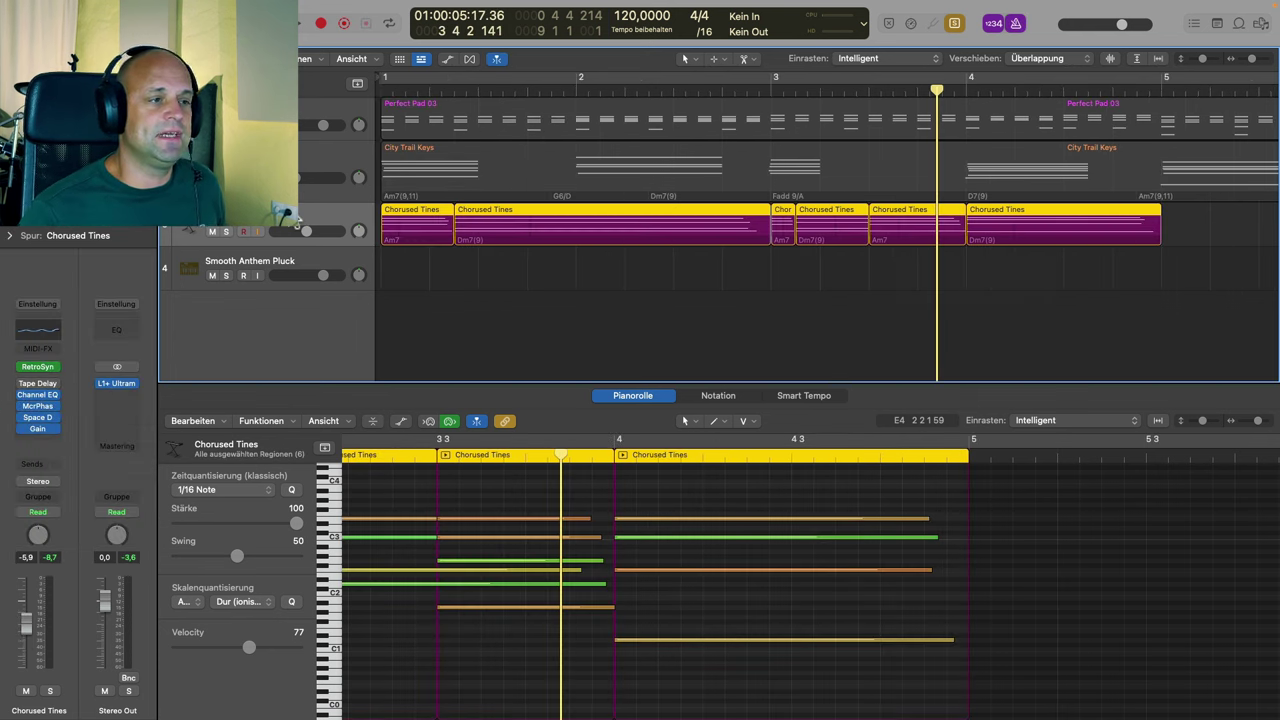
{"action": "left_click", "coordinate": [381, 91]}
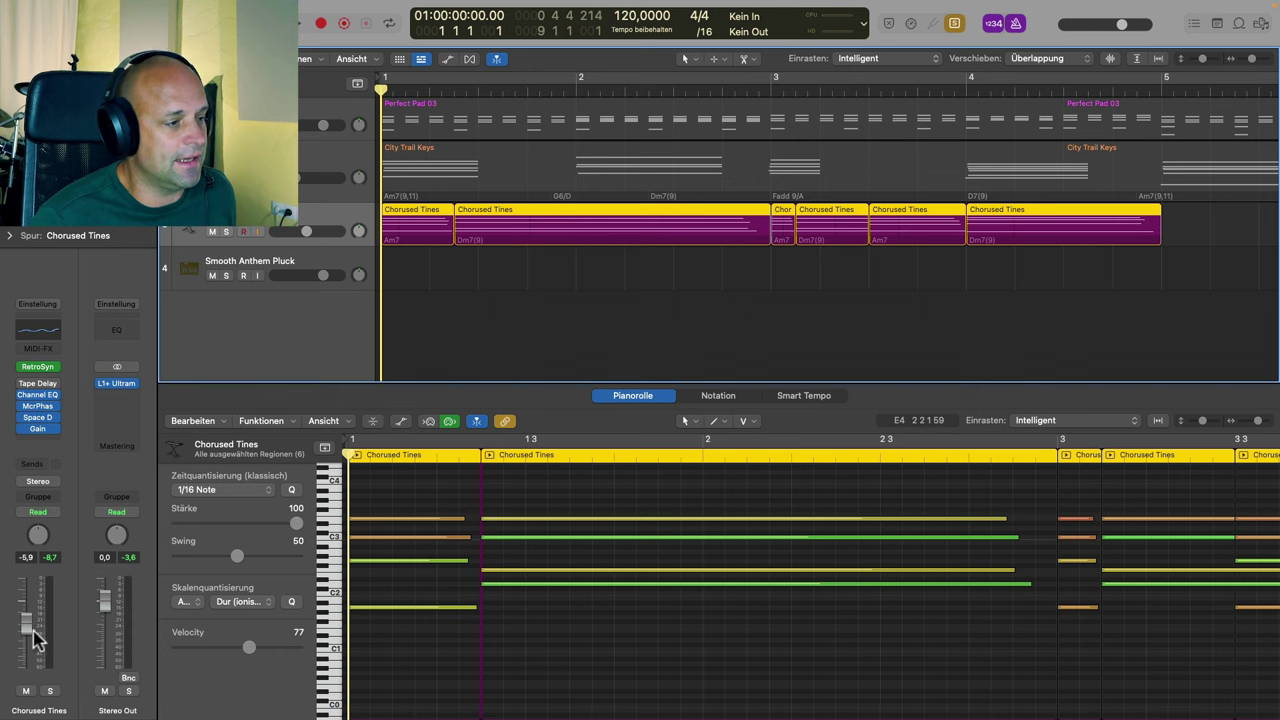
{"action": "left_click_drag", "start_coordinate": [34, 622], "coordinate": [33, 617]}
{"action": "key", "text": "space"}
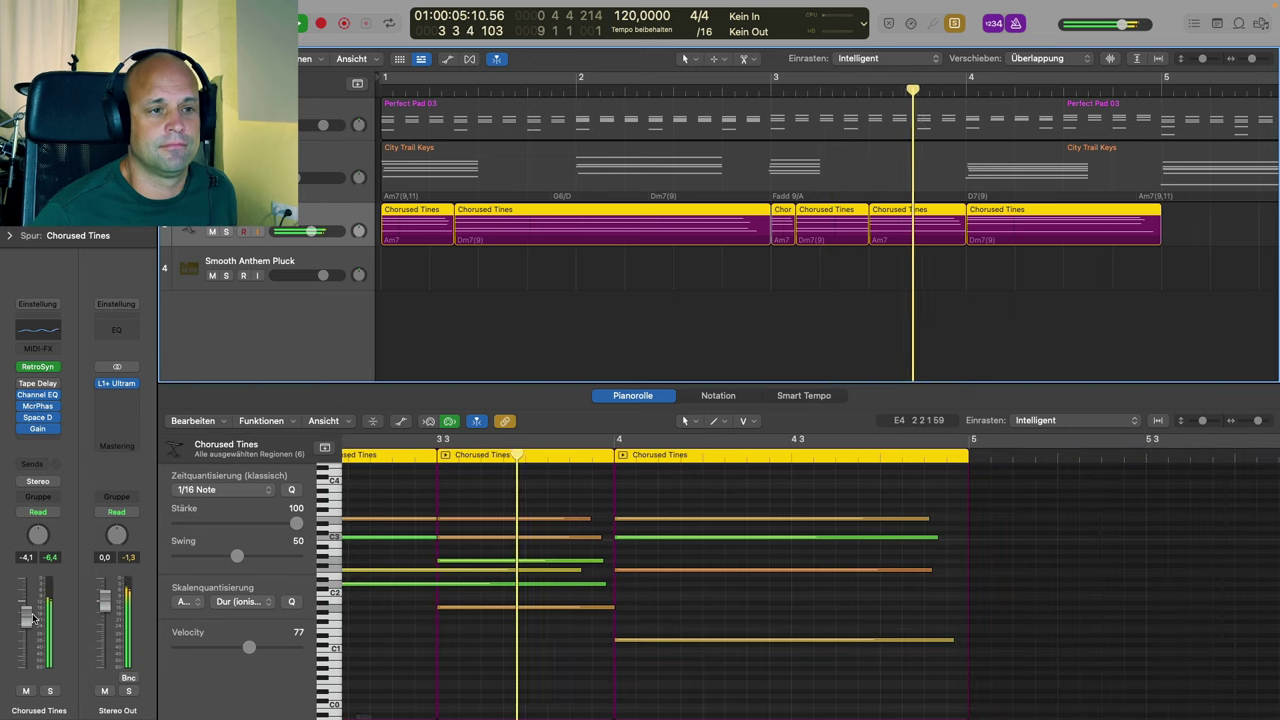
{"action": "left_click", "coordinate": [587, 312]}
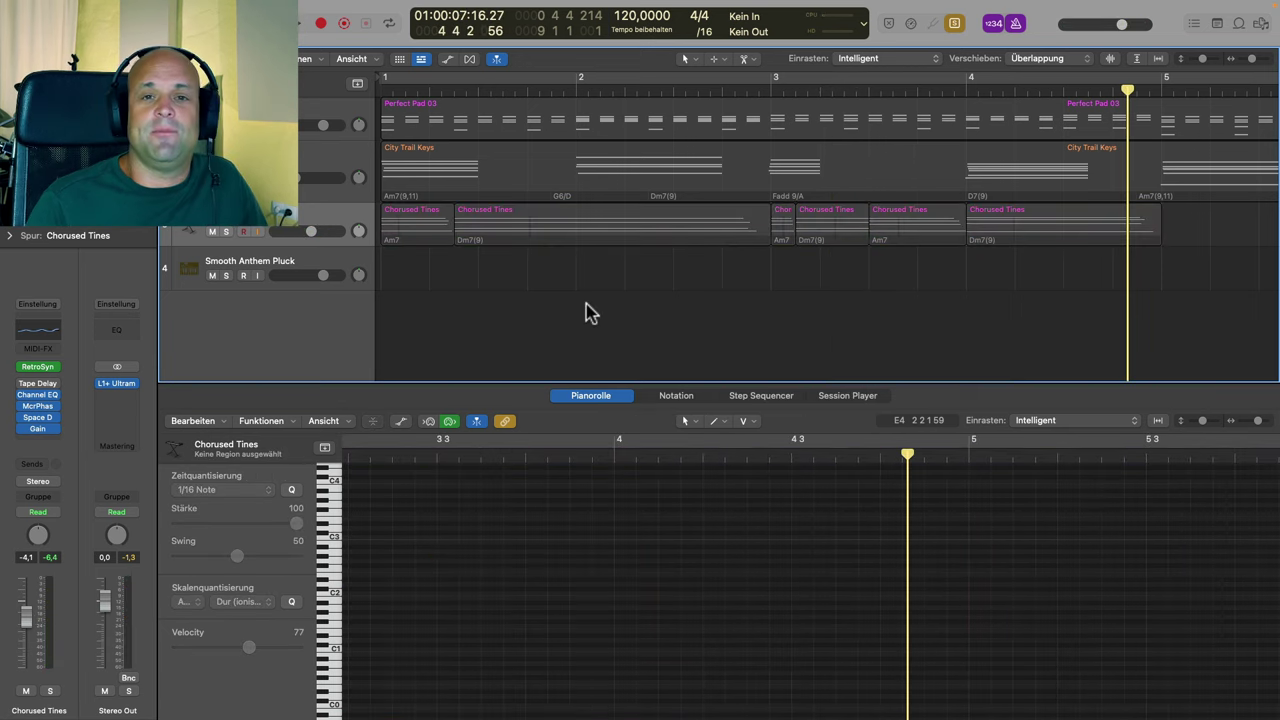
Show the City Trail Keys region's notes in the piano roll and play the region from bar 1
{"action": "left_click", "coordinate": [333, 167]}
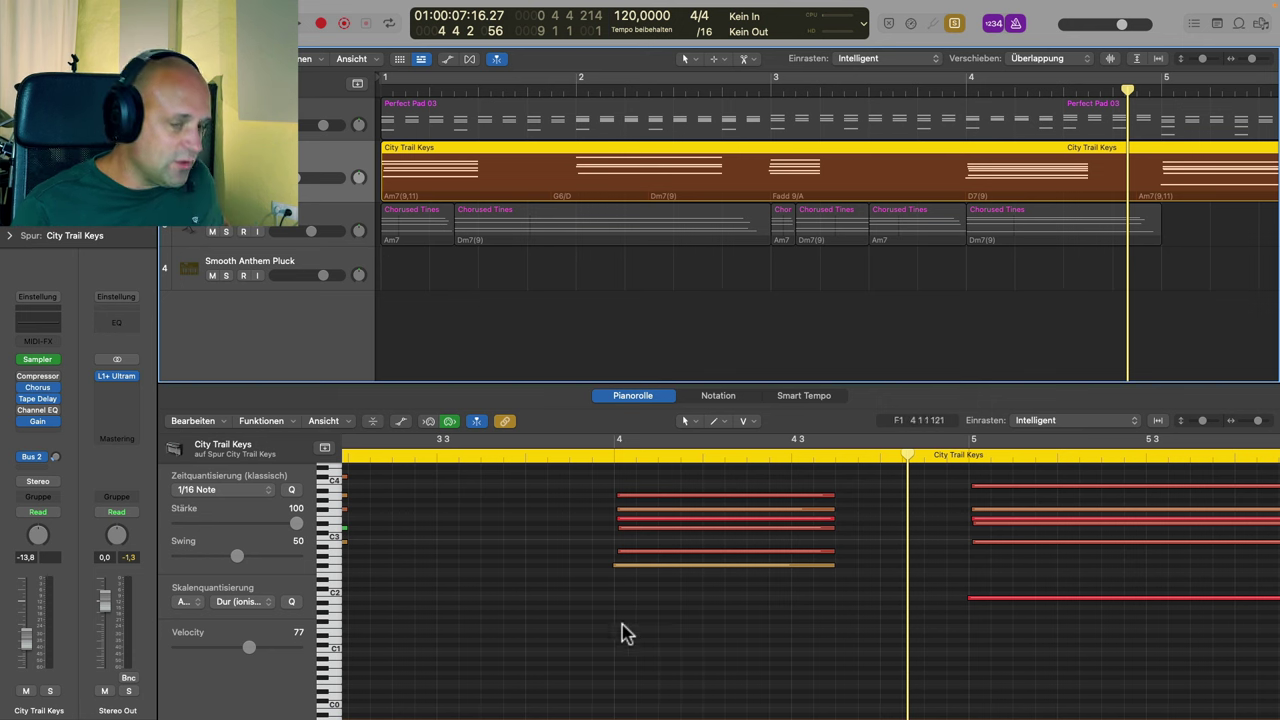
{"action": "scroll", "coordinate": [618, 624], "scroll_direction": "left", "scroll_amount": 5}
{"action": "scroll", "coordinate": [611, 632], "scroll_direction": "up", "scroll_amount": 3}
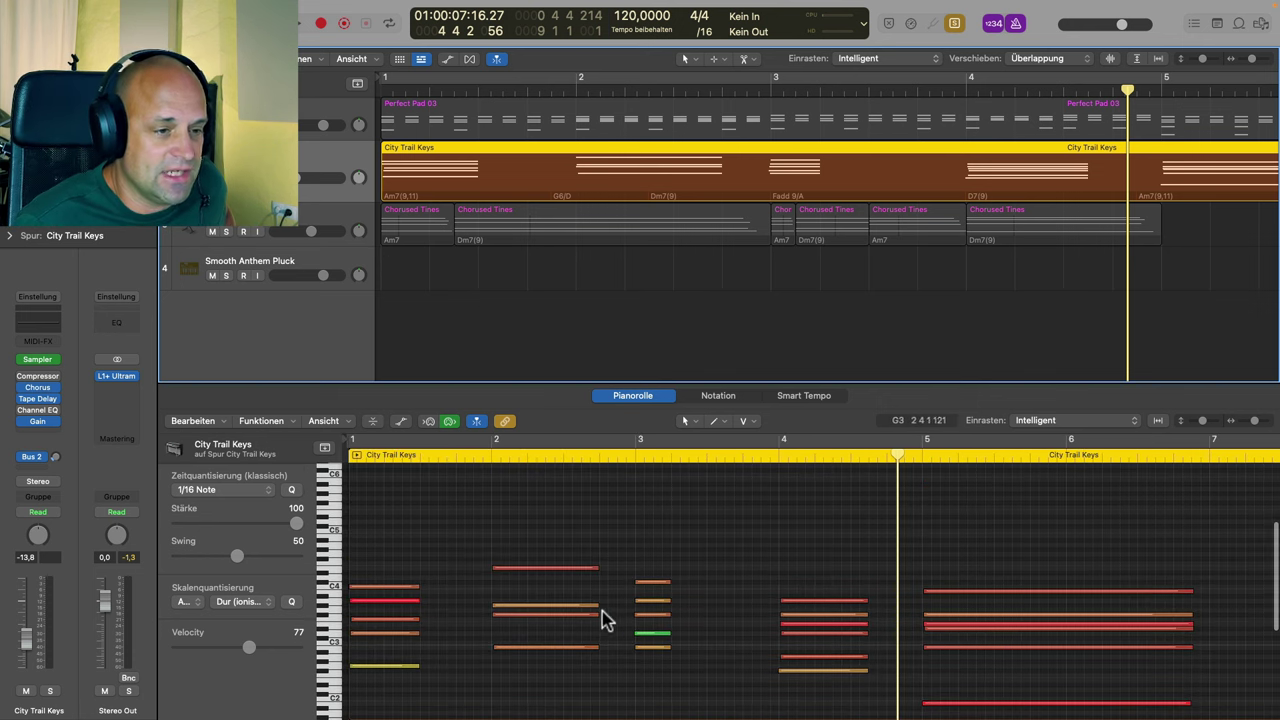
{"action": "scroll", "coordinate": [611, 632], "scroll_direction": "left", "scroll_amount": 3}
{"action": "scroll", "coordinate": [600, 610], "scroll_direction": "down", "scroll_amount": 2}
{"action": "scroll", "coordinate": [597, 622], "scroll_direction": "up", "scroll_amount": 1}
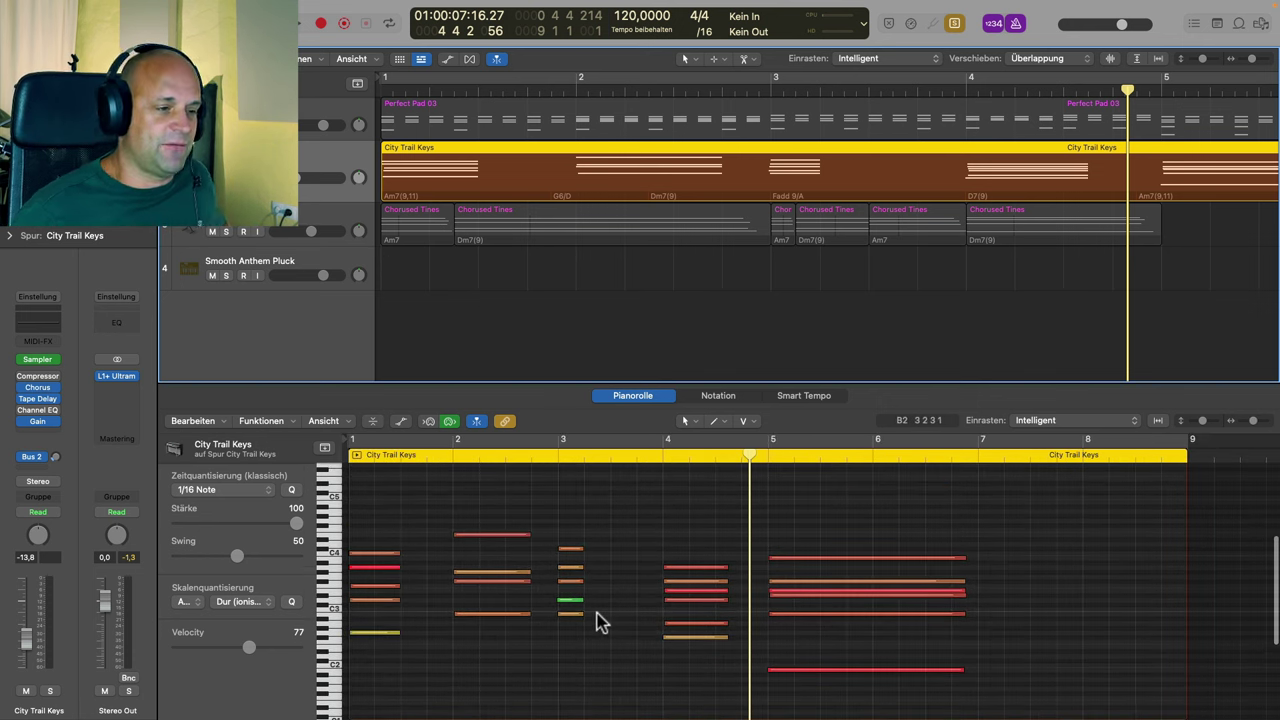
{"action": "scroll", "coordinate": [597, 618], "scroll_direction": "down", "scroll_amount": 1}
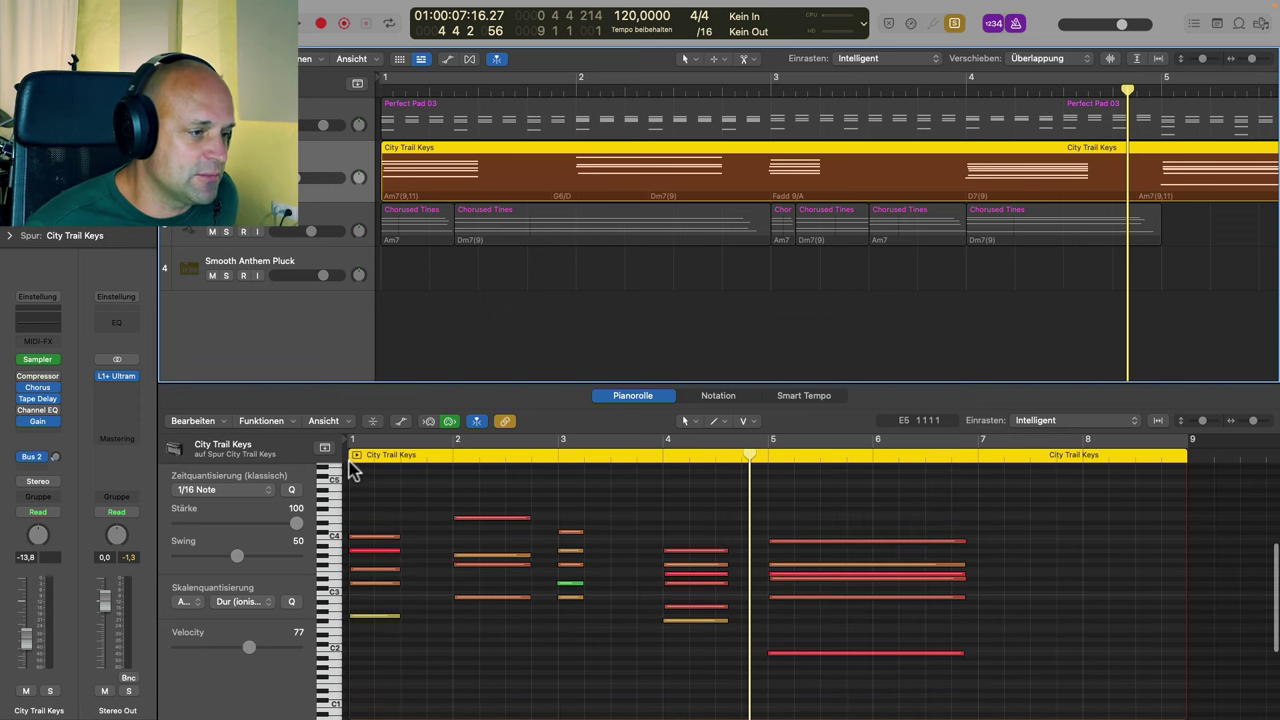
{"action": "key", "text": "Return"}
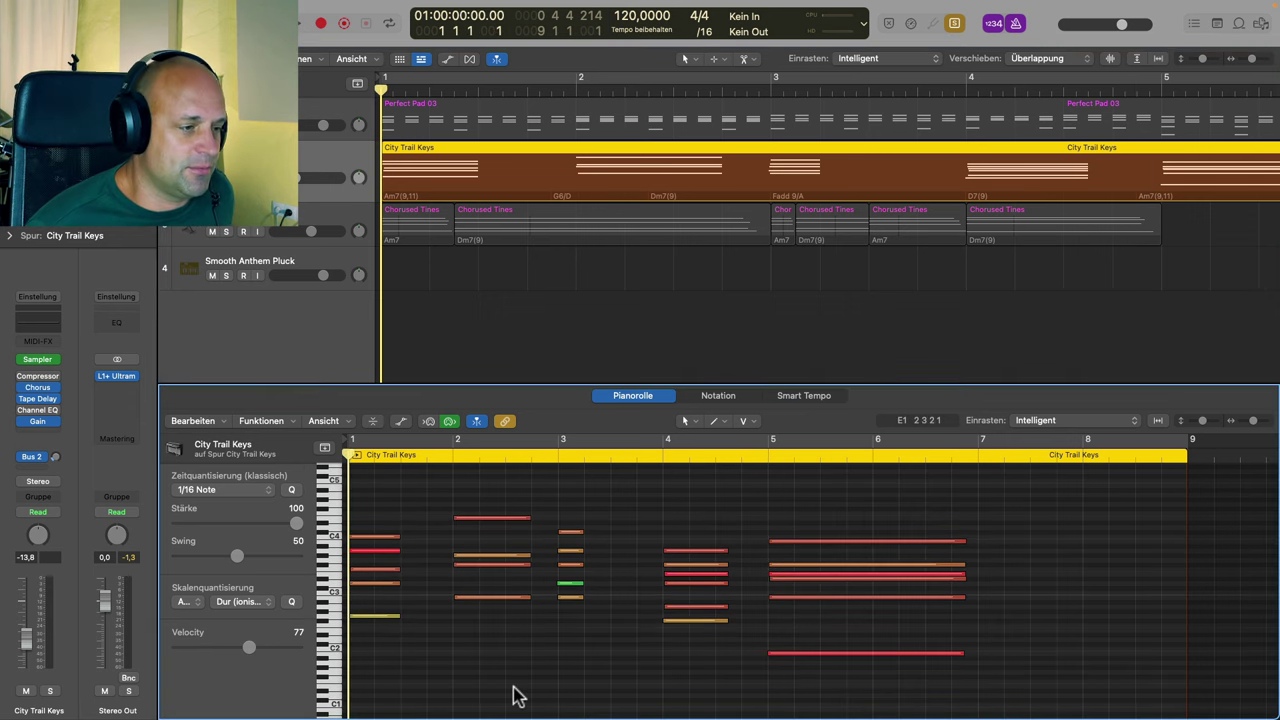
{"action": "key", "text": "space"}
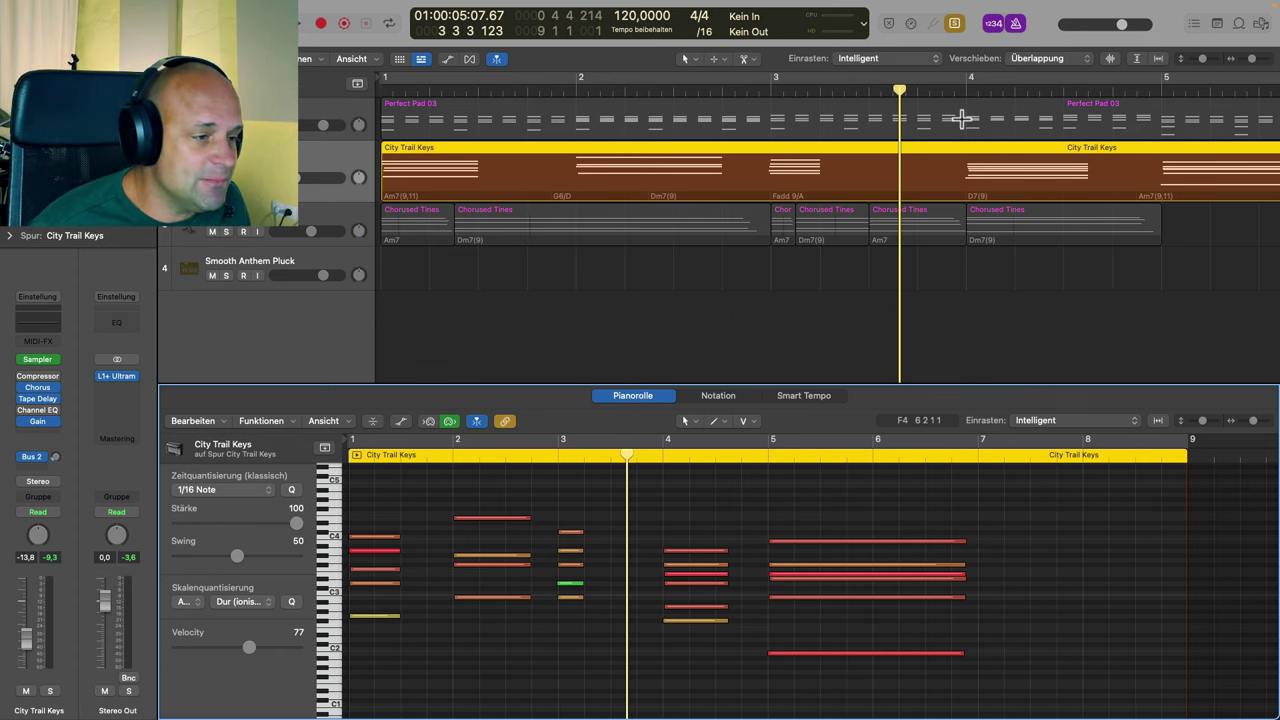
Try lengthening the five notes of the first City Trail Keys chord by hand to just before bar 2, and select the following chords
{"action": "scroll", "coordinate": [410, 575], "scroll_direction": "up", "scroll_amount": 2}
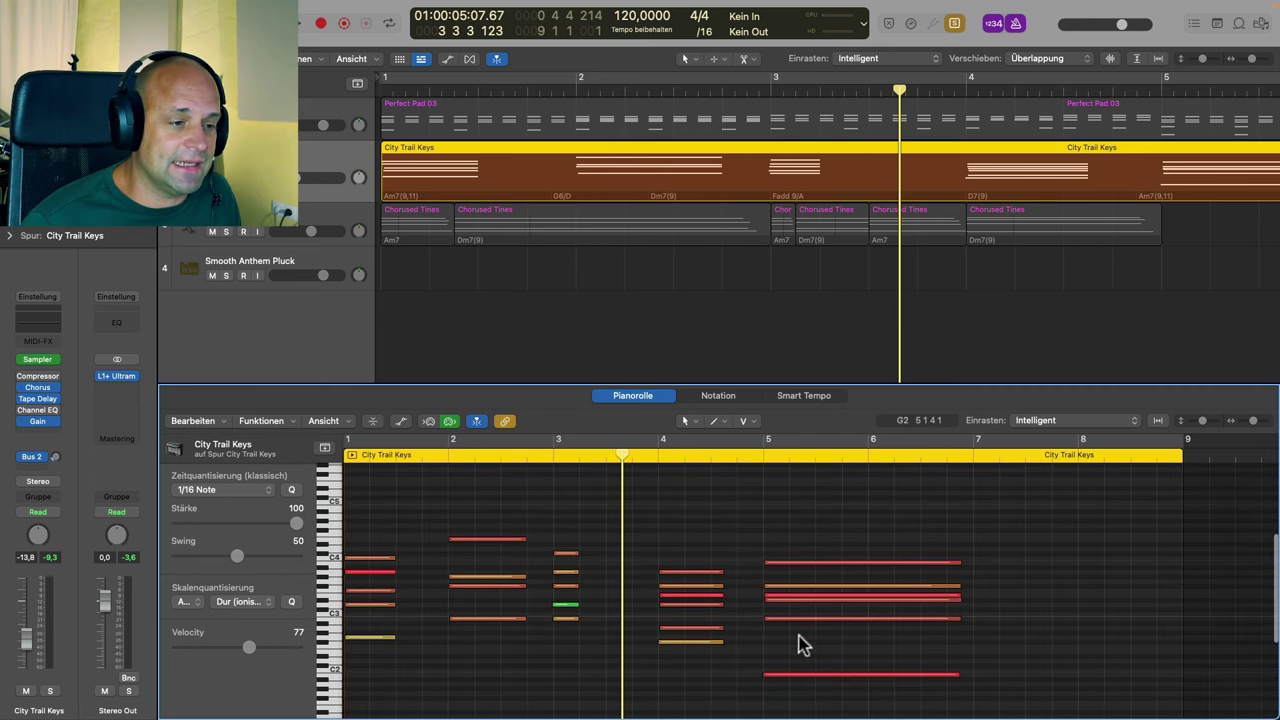
{"action": "scroll", "coordinate": [780, 628], "scroll_direction": "down", "scroll_amount": 2}
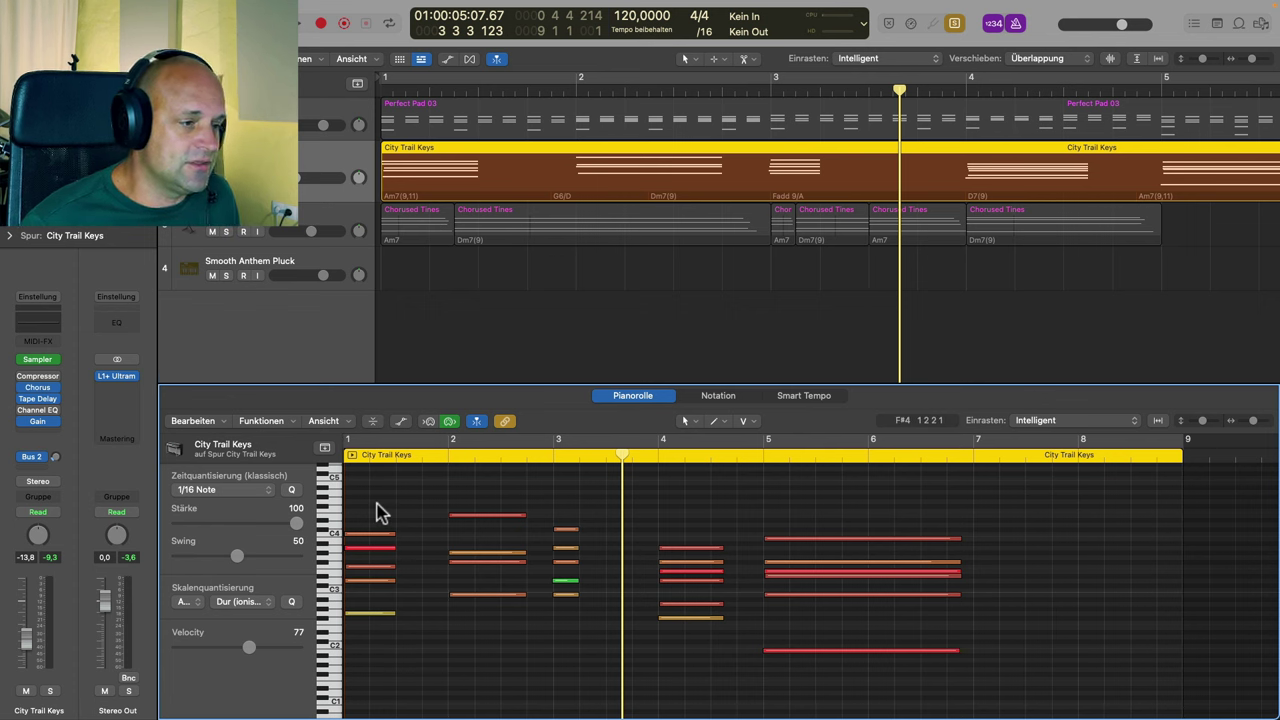
{"action": "left_click_drag", "start_coordinate": [378, 510], "coordinate": [374, 663]}
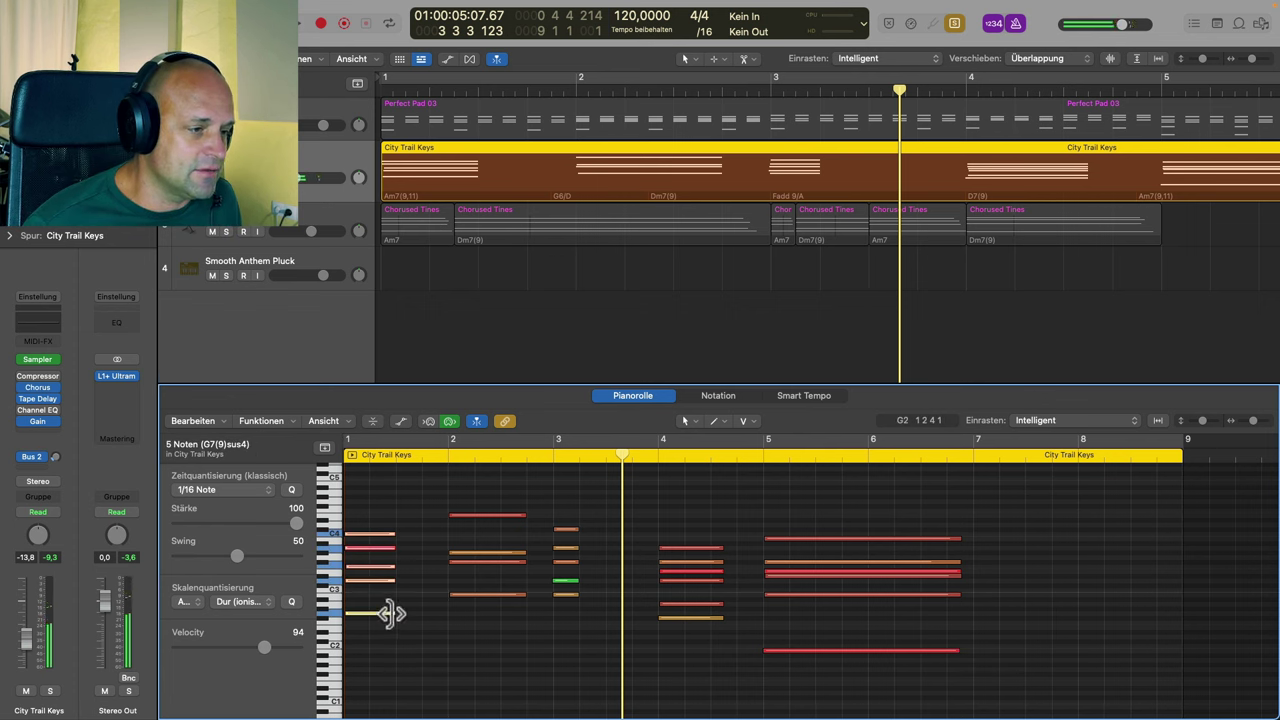
{"action": "left_click_drag", "start_coordinate": [390, 612], "coordinate": [440, 617]}
{"action": "left_click_drag", "start_coordinate": [568, 510], "coordinate": [640, 597]}
{"action": "left_click_drag", "start_coordinate": [483, 511], "coordinate": [534, 595]}
Undo the chord selections and the lengthening of the first chord, and deselect its notes
{"action": "key", "text": "super+z"}
{"action": "key", "text": "super+z"}
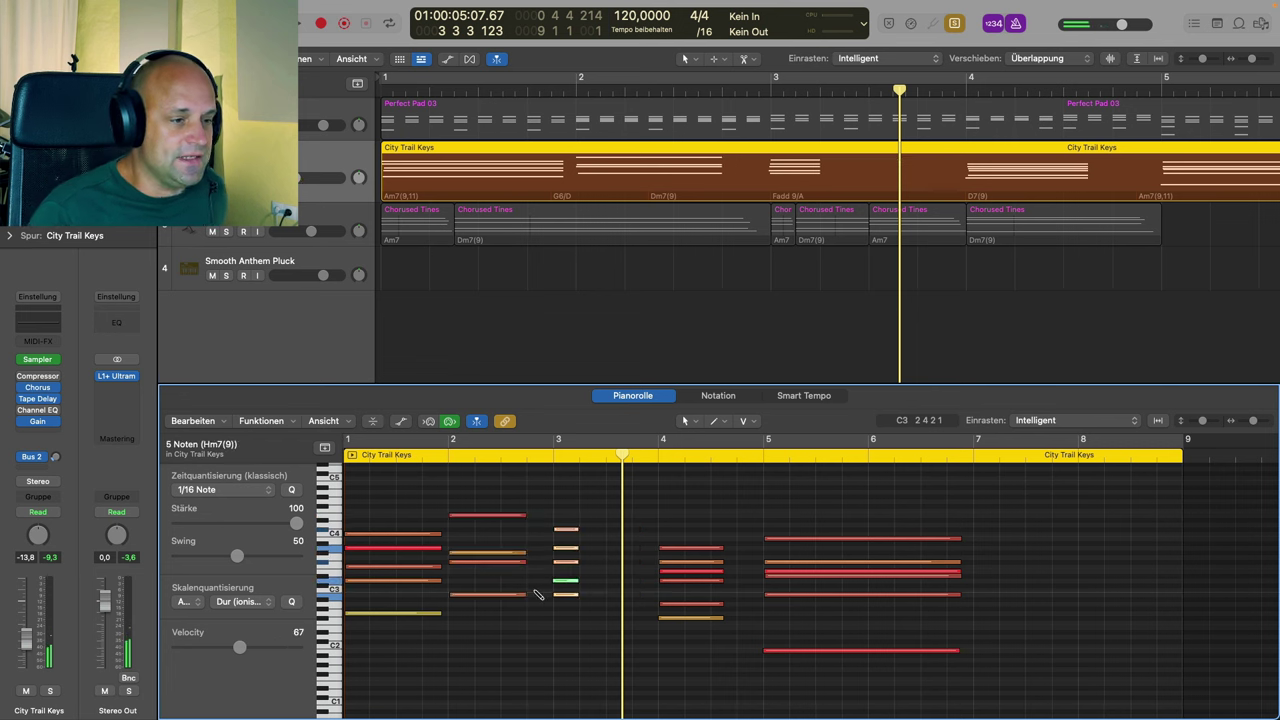
{"action": "key", "text": "super+z"}
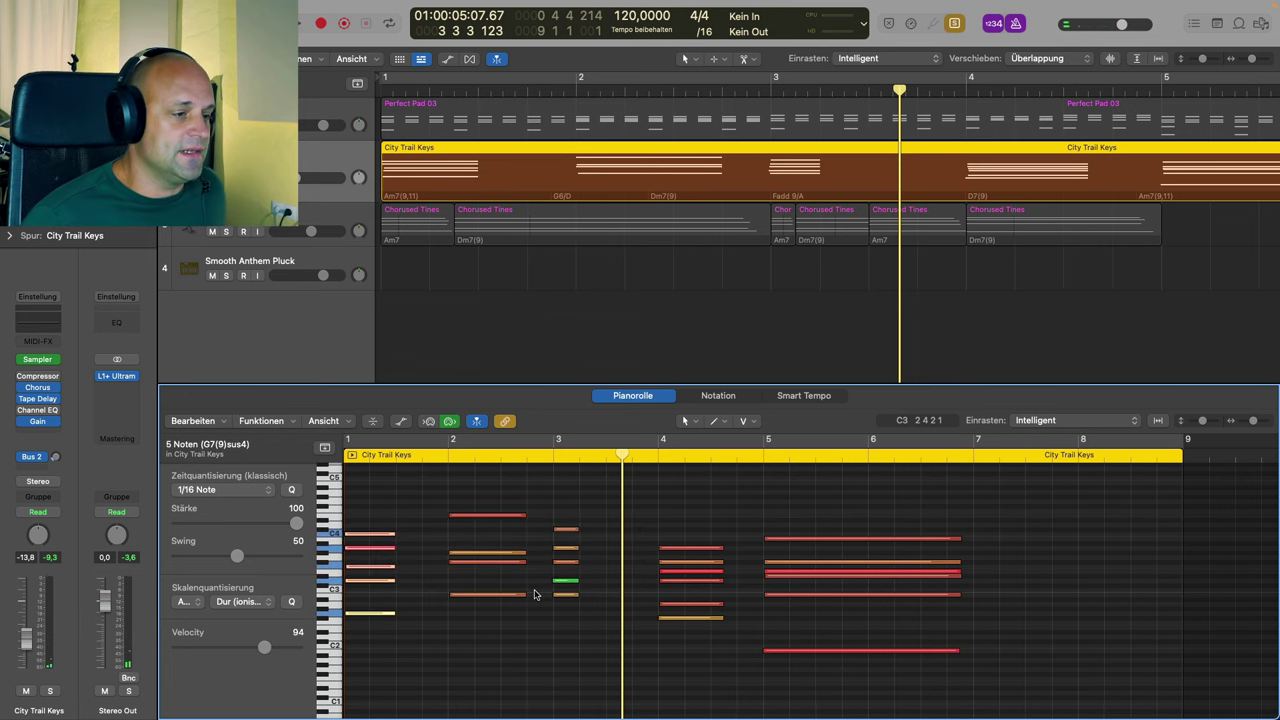
{"action": "left_click", "coordinate": [485, 650]}
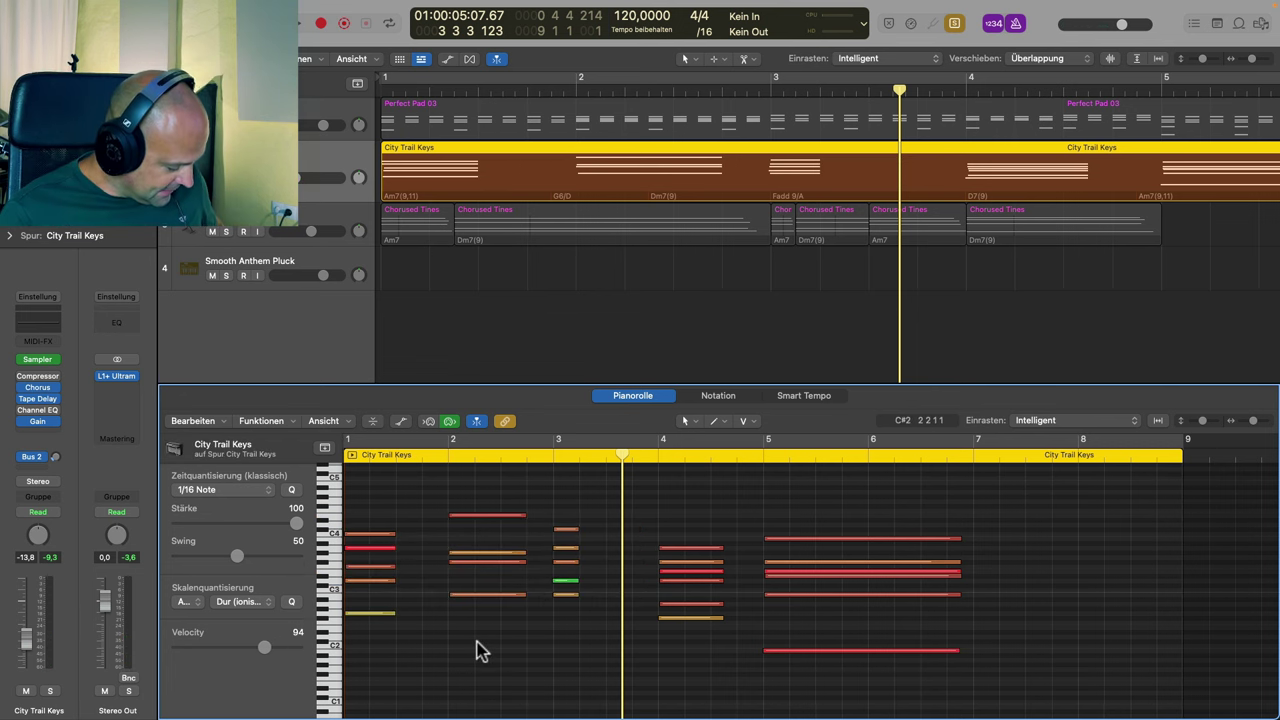
Trim the ends of all City Trail Keys notes to the selected notes with forced legato, keeping the overlapping chord notes
{"action": "key", "text": "super+a"}
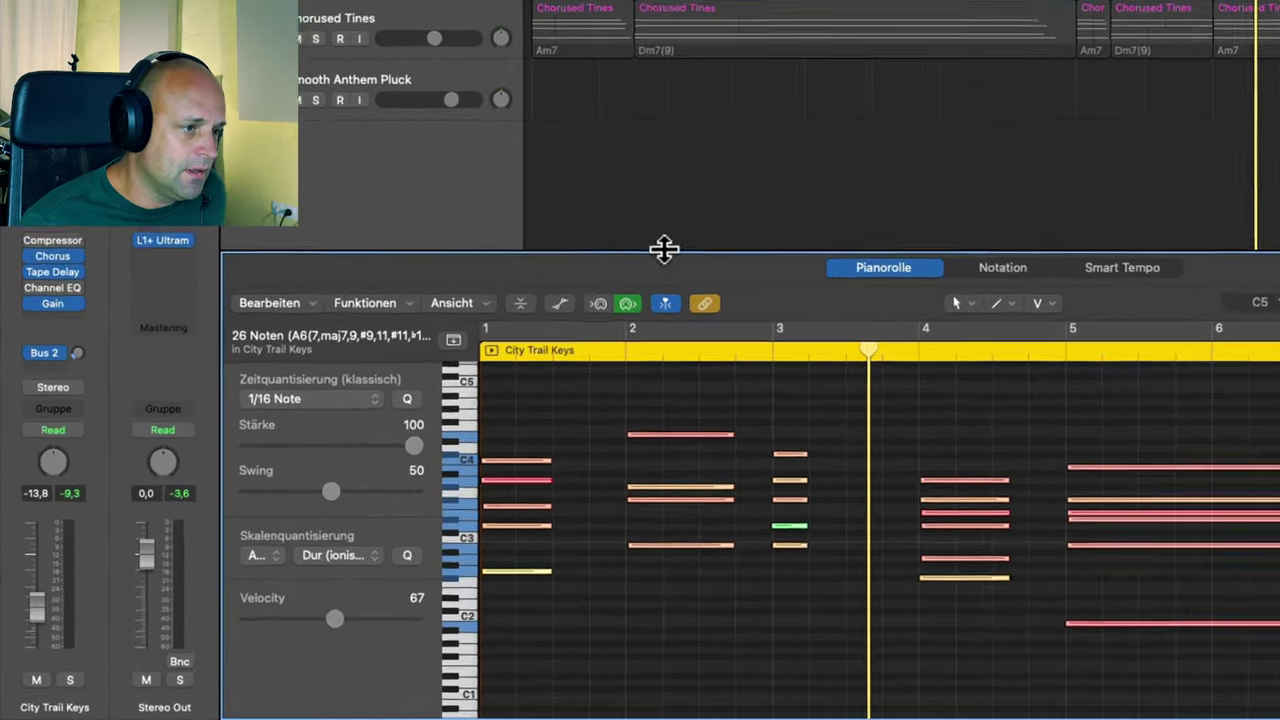
{"action": "left_click_drag", "start_coordinate": [664, 249], "coordinate": [700, 50]}
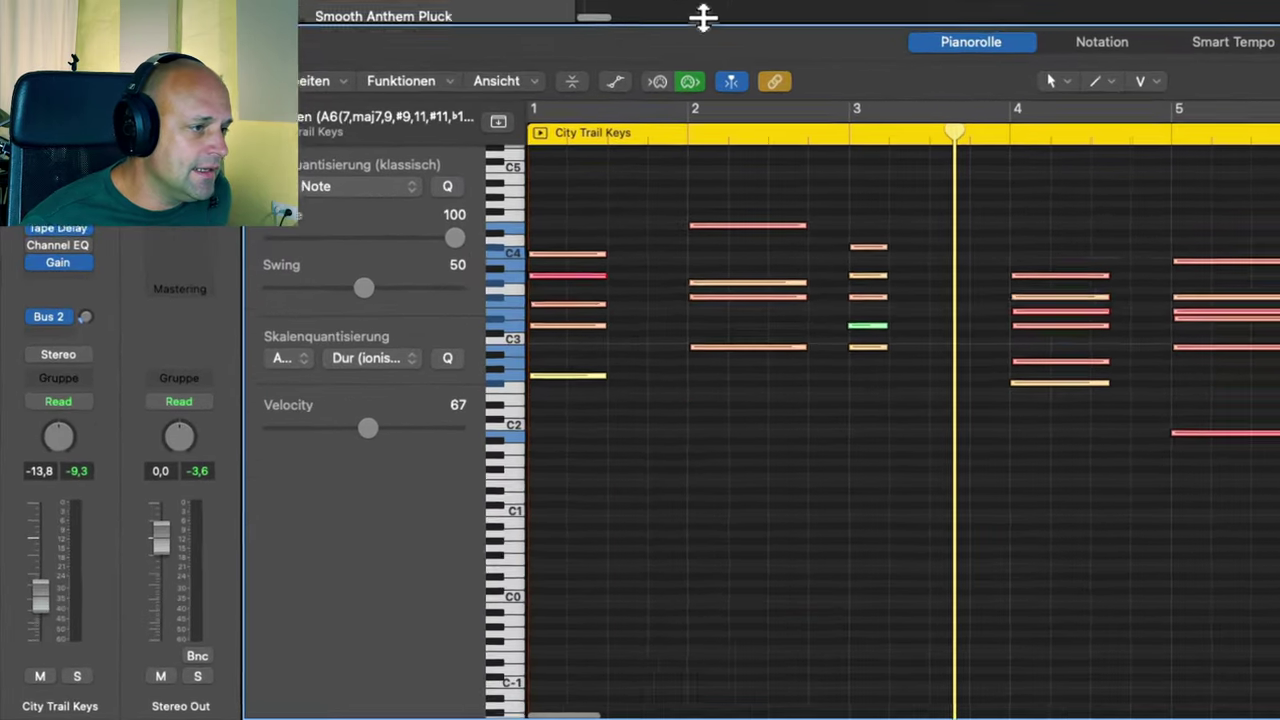
{"action": "left_click", "coordinate": [357, 34]}
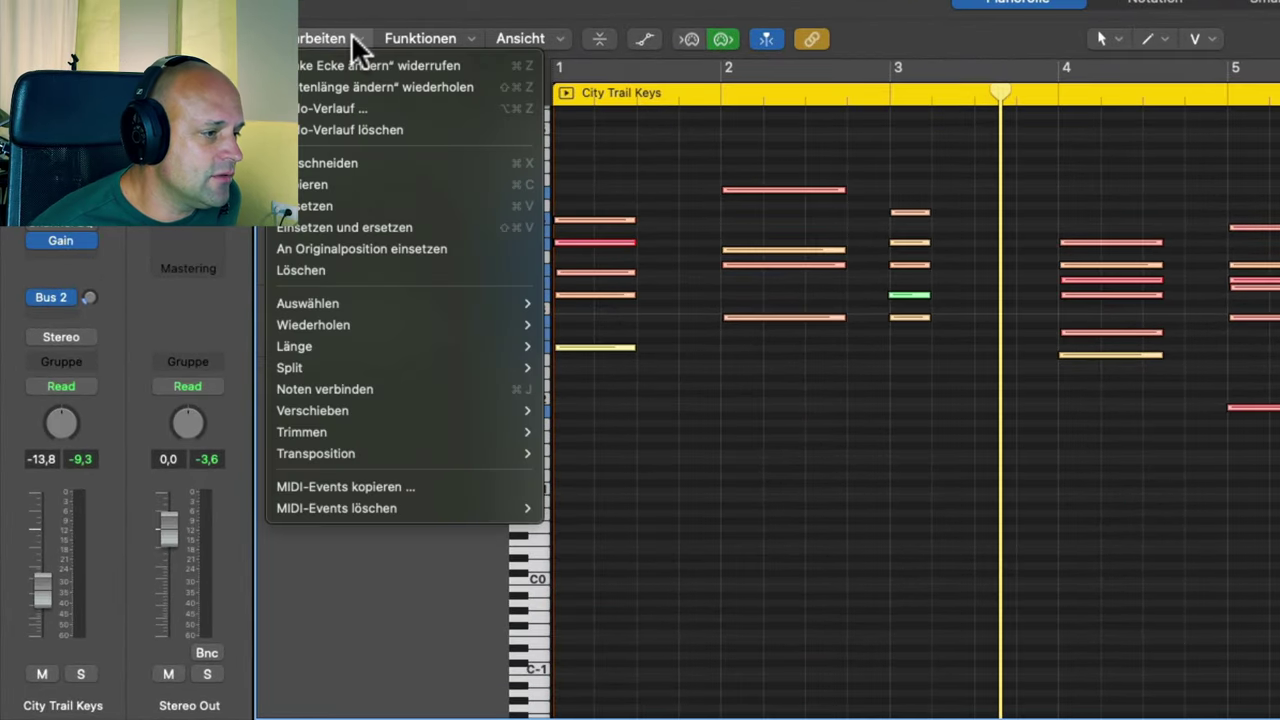
{"action": "mouse_move", "coordinate": [358, 425]}
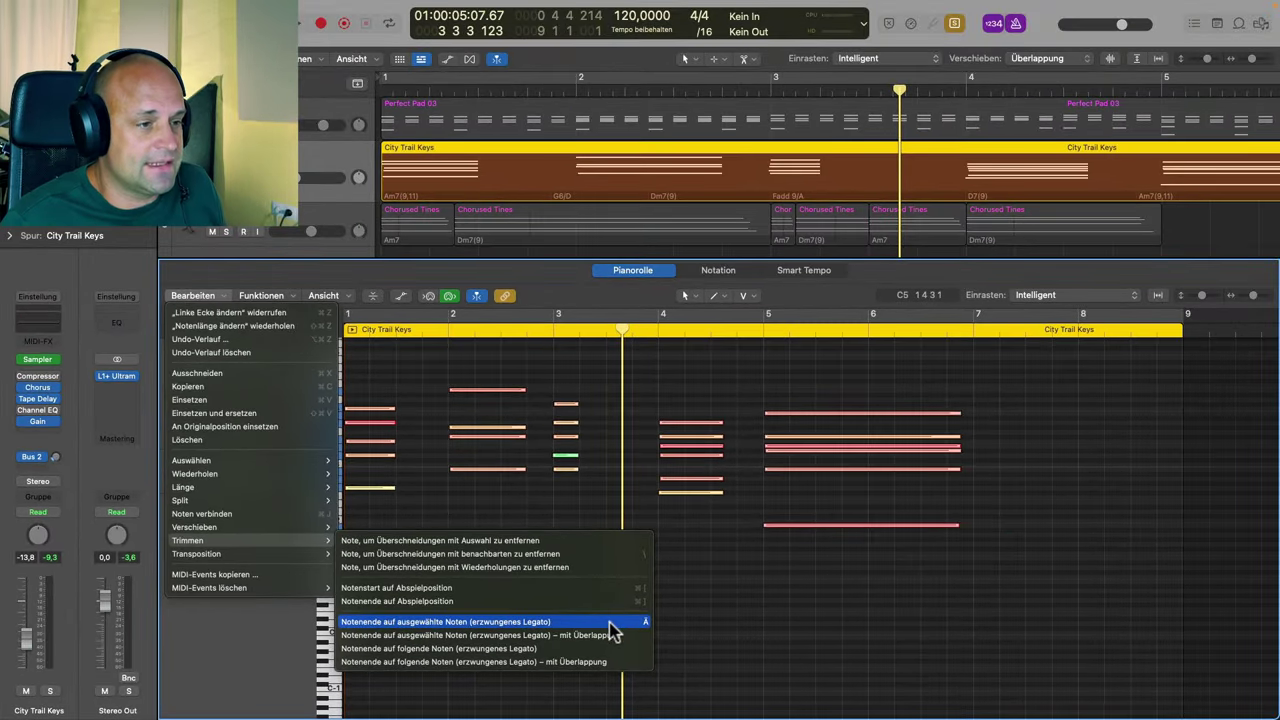
{"action": "left_click", "coordinate": [610, 622]}
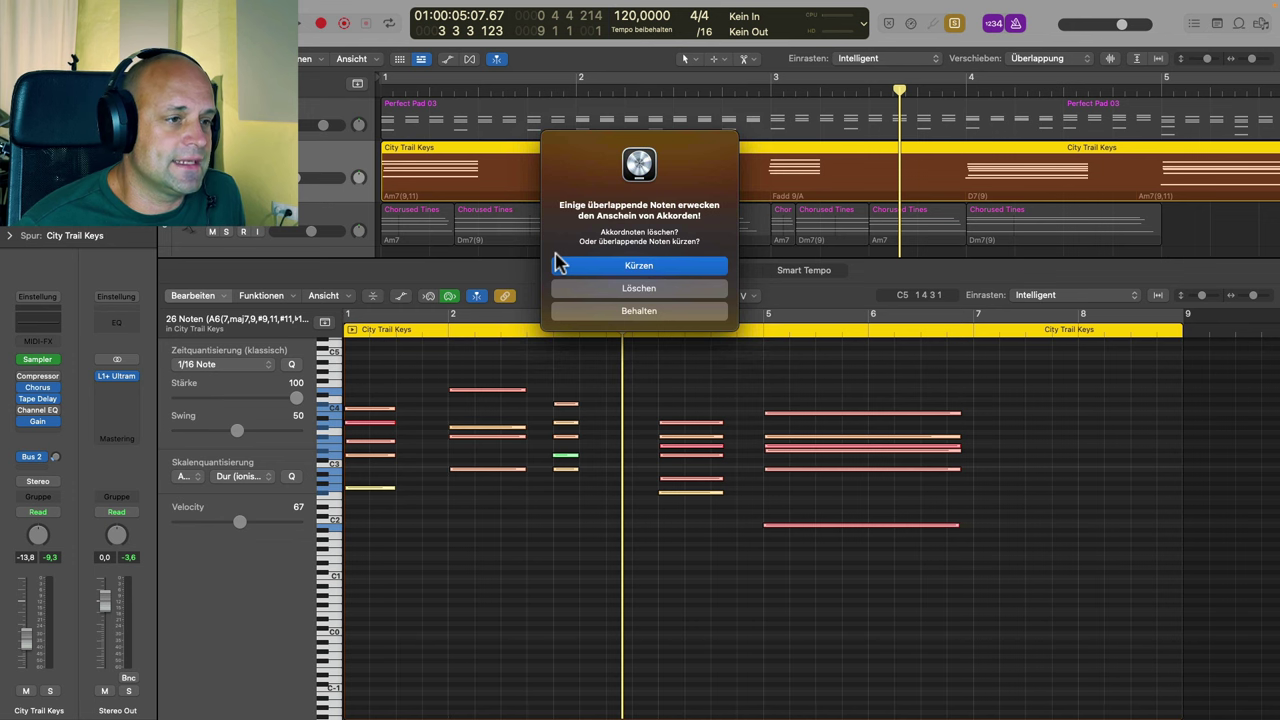
{"action": "left_click", "coordinate": [630, 311]}
Play the legato City Trail Keys chords from bar 1 and follow them through to bar 6
{"action": "left_click", "coordinate": [660, 332]}
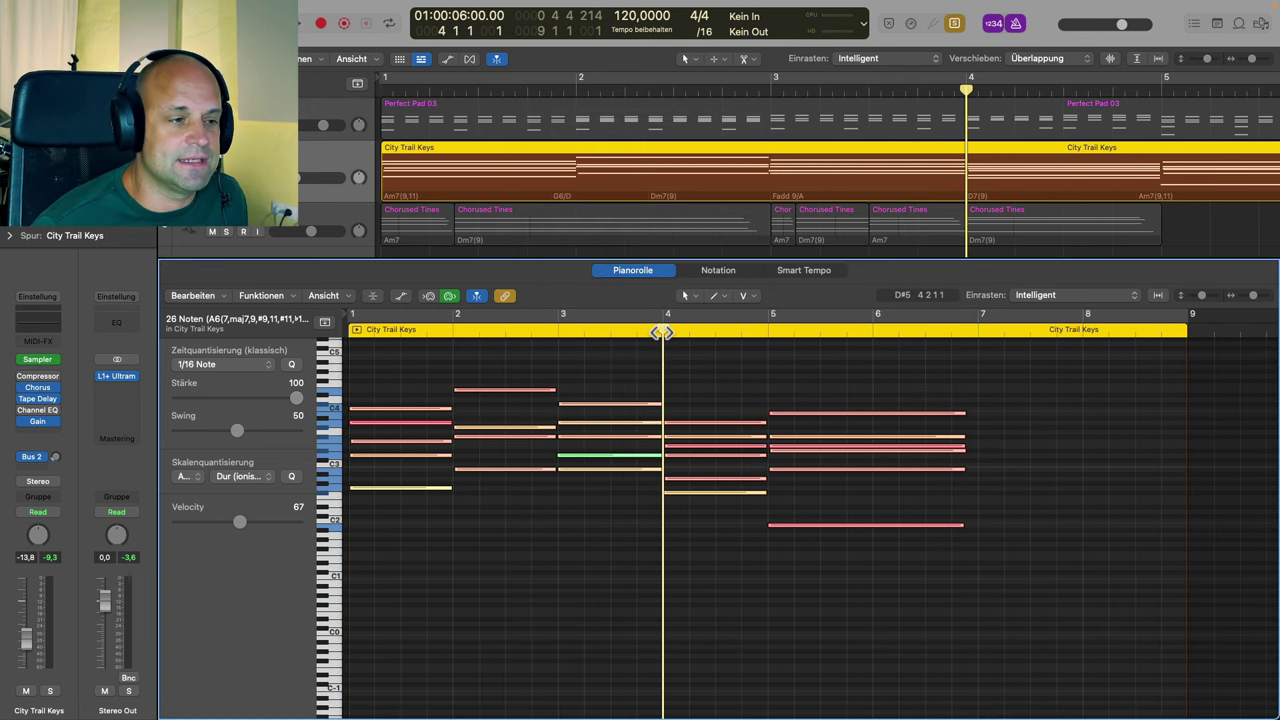
{"action": "double_click", "coordinate": [349, 332]}
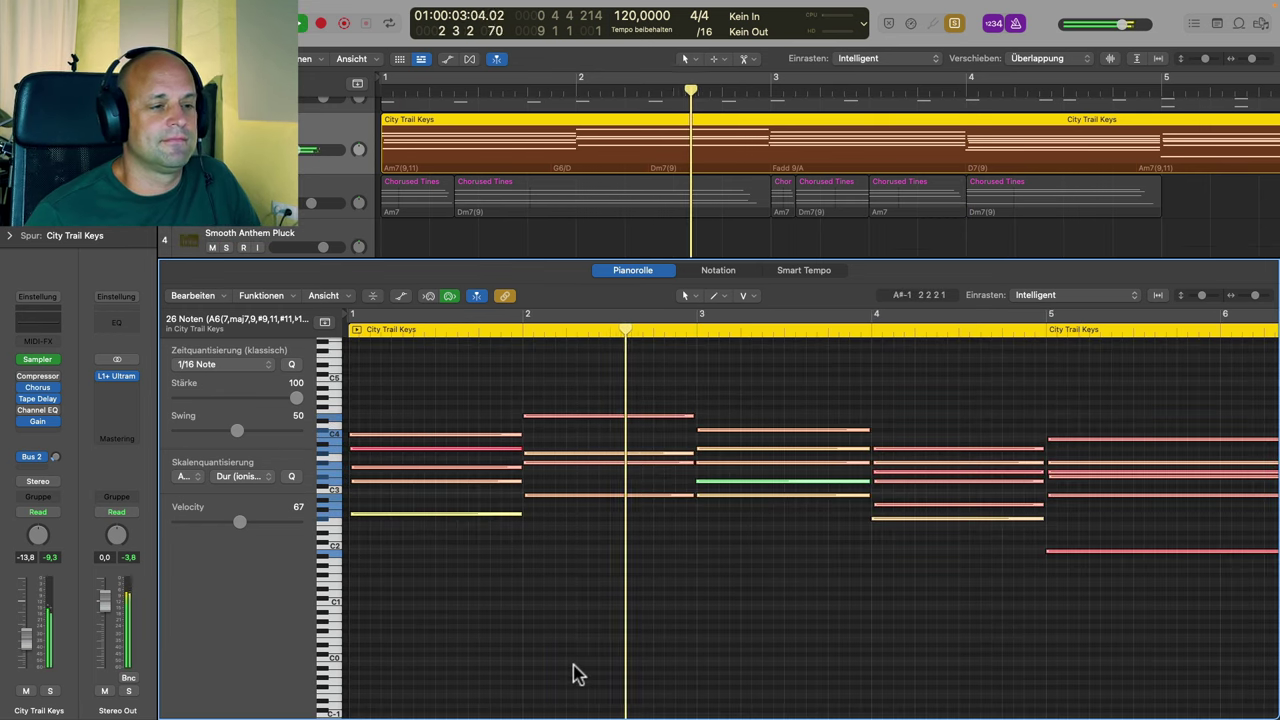
{"action": "scroll", "coordinate": [573, 666], "scroll_direction": "right", "scroll_amount": 2}
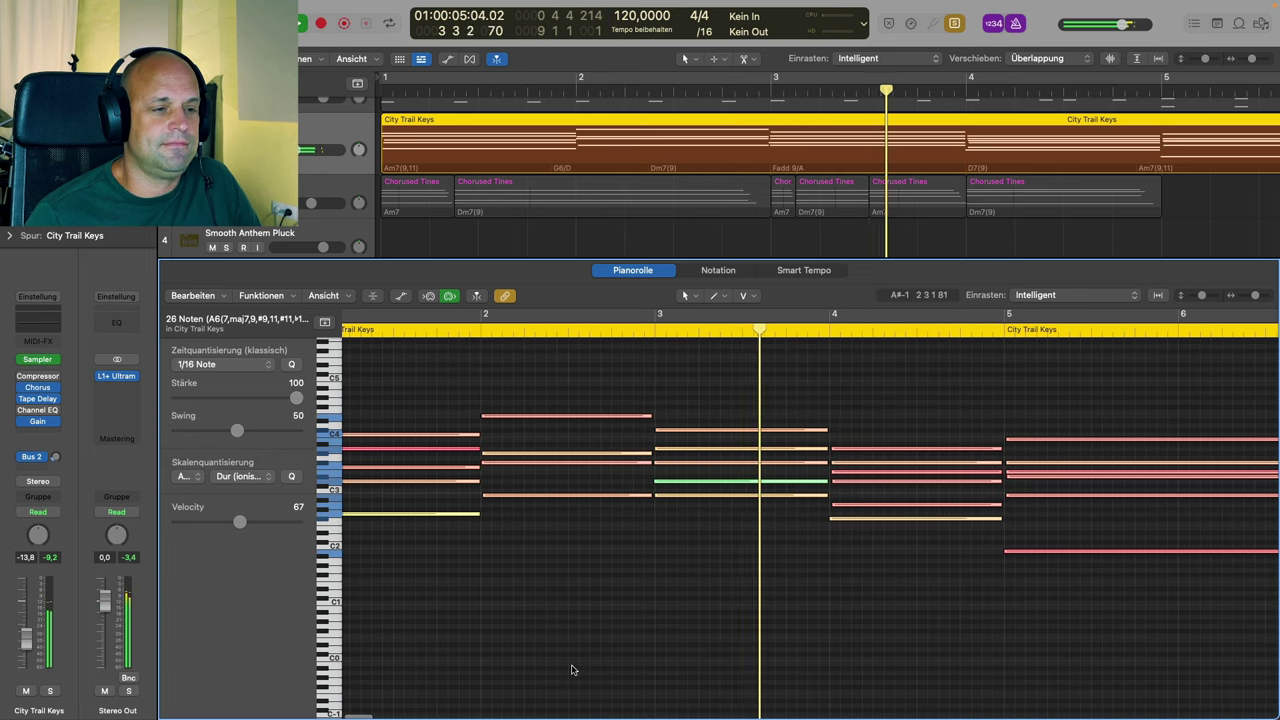
{"action": "scroll", "coordinate": [573, 669], "scroll_direction": "right", "scroll_amount": 6}
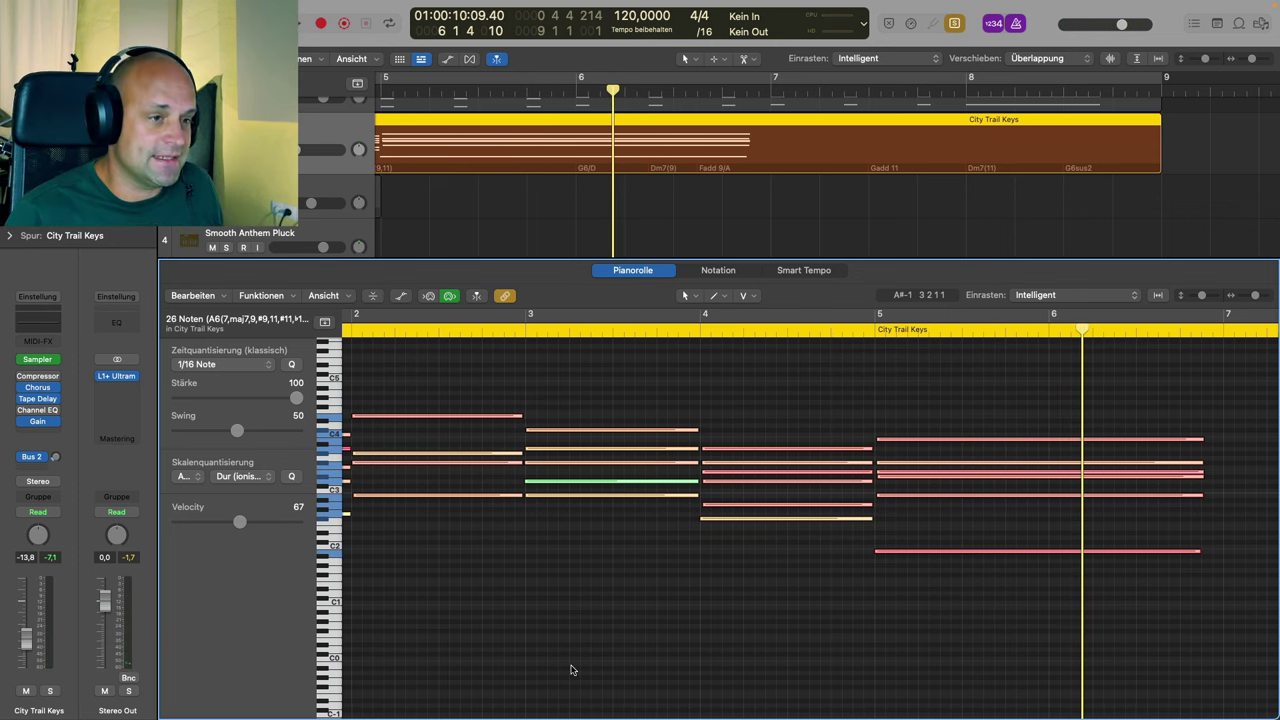
Close the piano roll and open the Arpeggiator on the Smooth Anthem Pluck track, placing its window clear of the regions
{"action": "key", "text": "e"}
{"action": "left_click", "coordinate": [310, 258]}
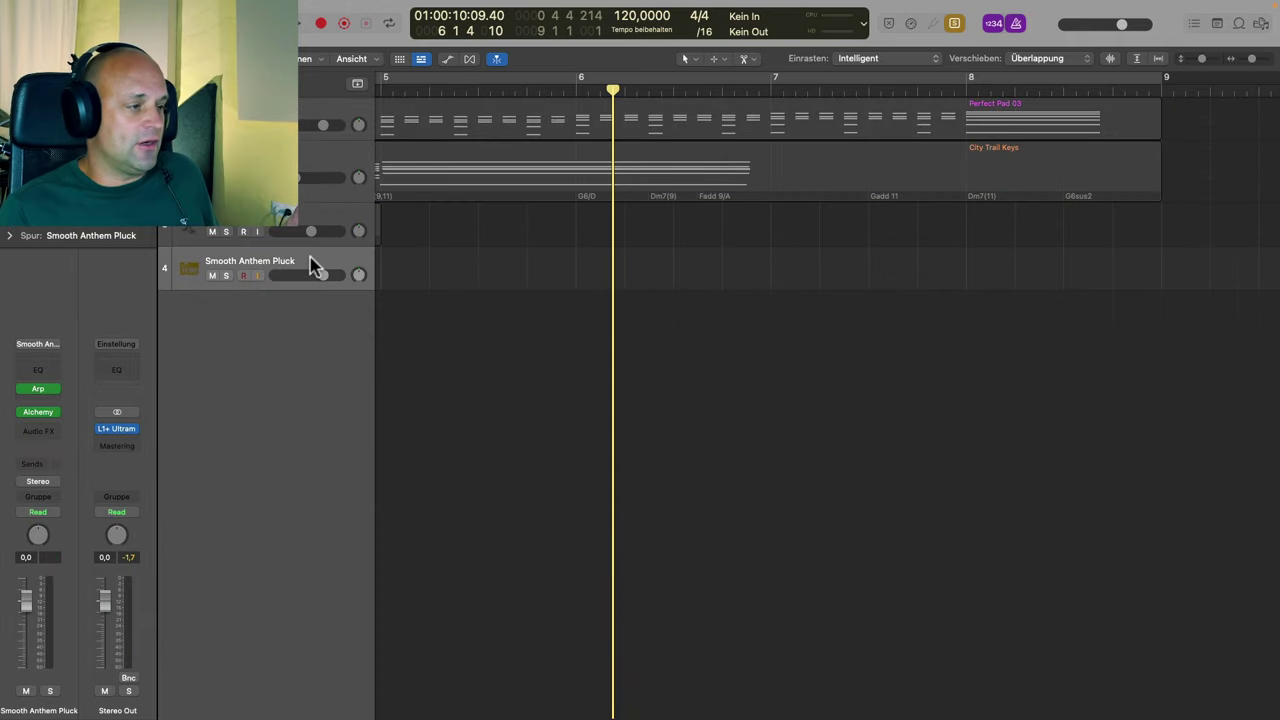
{"action": "left_click", "coordinate": [40, 389]}
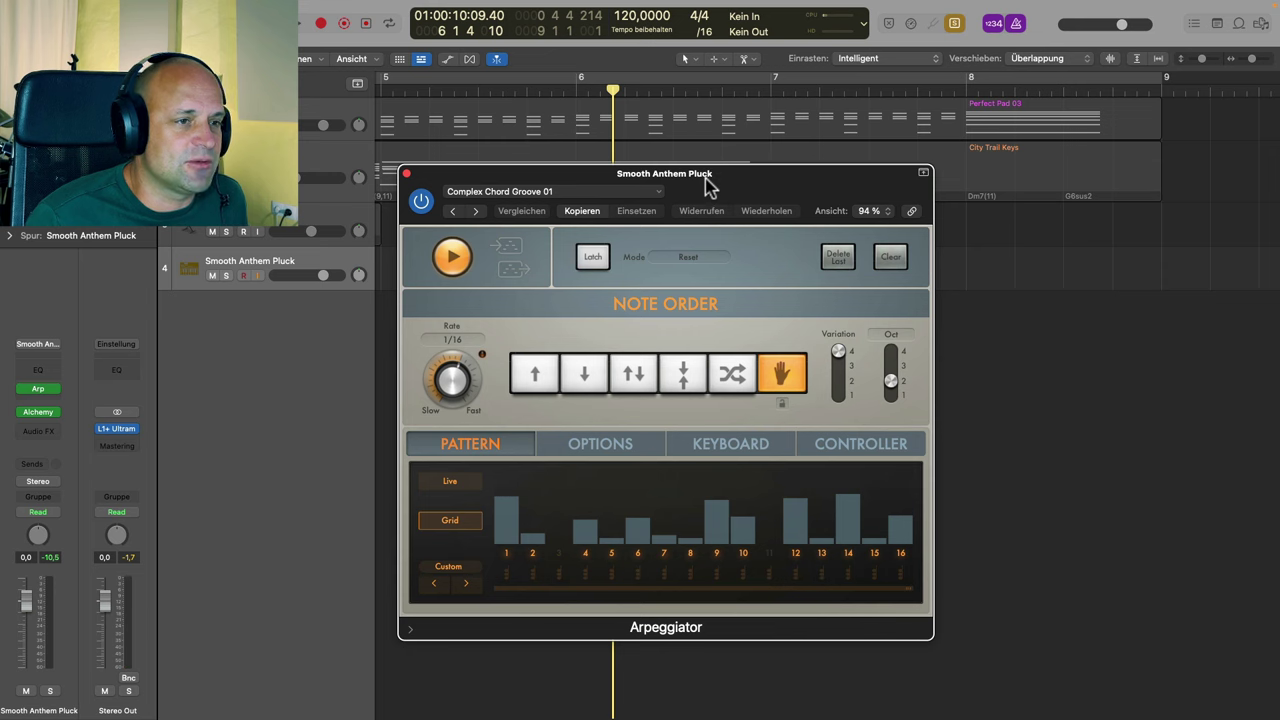
{"action": "left_click_drag", "start_coordinate": [707, 180], "coordinate": [992, 176]}
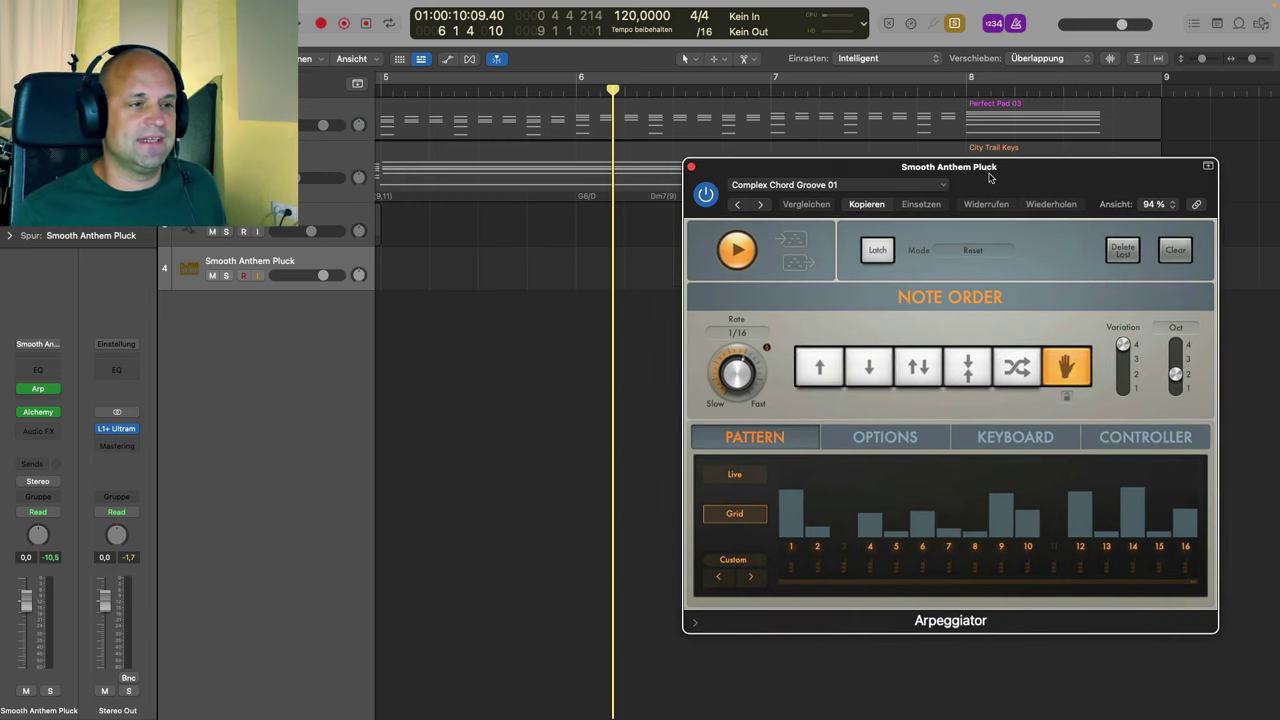
Place the Arpeggiator's MIDI output as four consecutive one-bar regions at bars 1, 2, 3 and 4 of the Smooth Anthem Pluck track
{"action": "scroll", "coordinate": [418, 527], "scroll_direction": "left", "scroll_amount": 5}
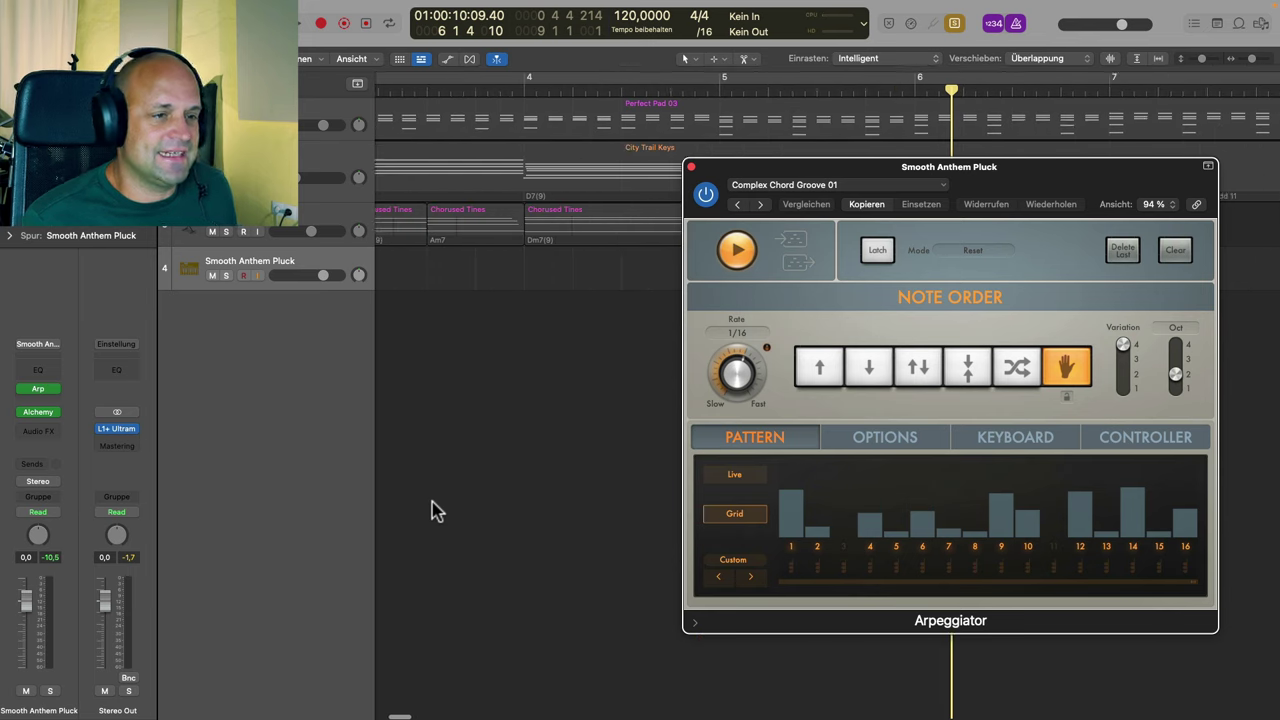
{"action": "scroll", "coordinate": [433, 507], "scroll_direction": "down", "scroll_amount": 5}
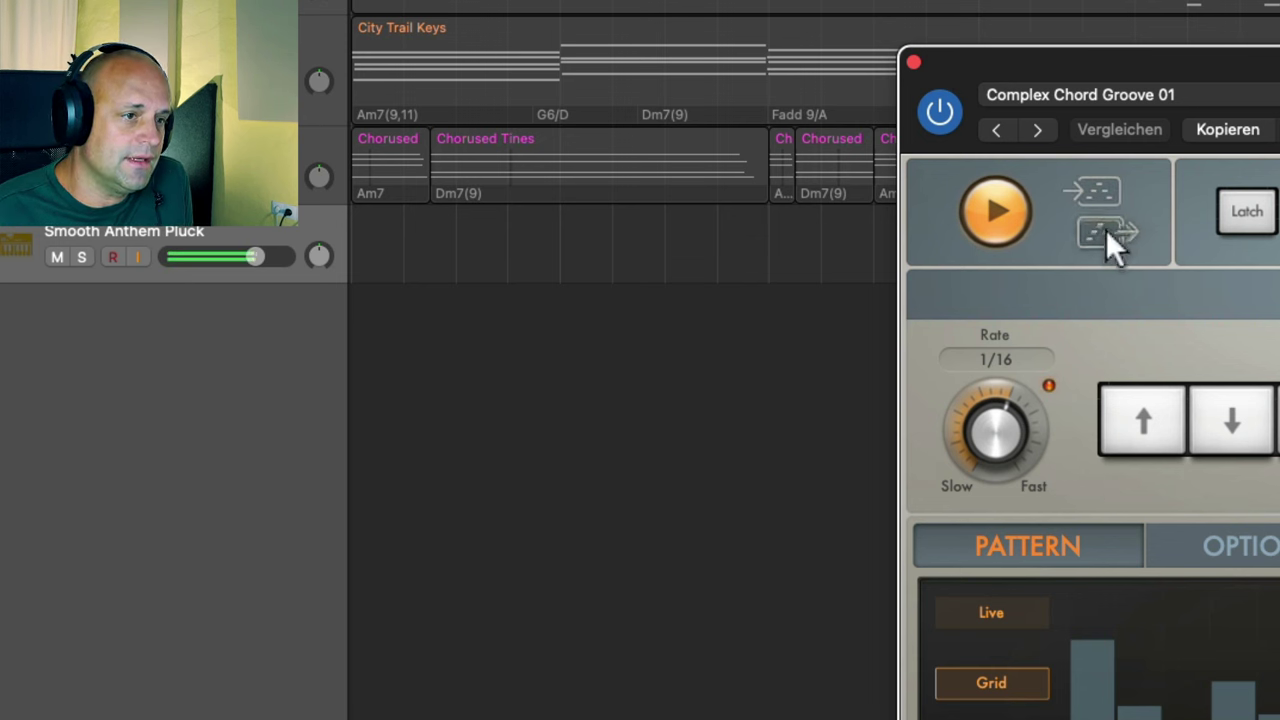
{"action": "left_click_drag", "start_coordinate": [1106, 229], "coordinate": [390, 250]}
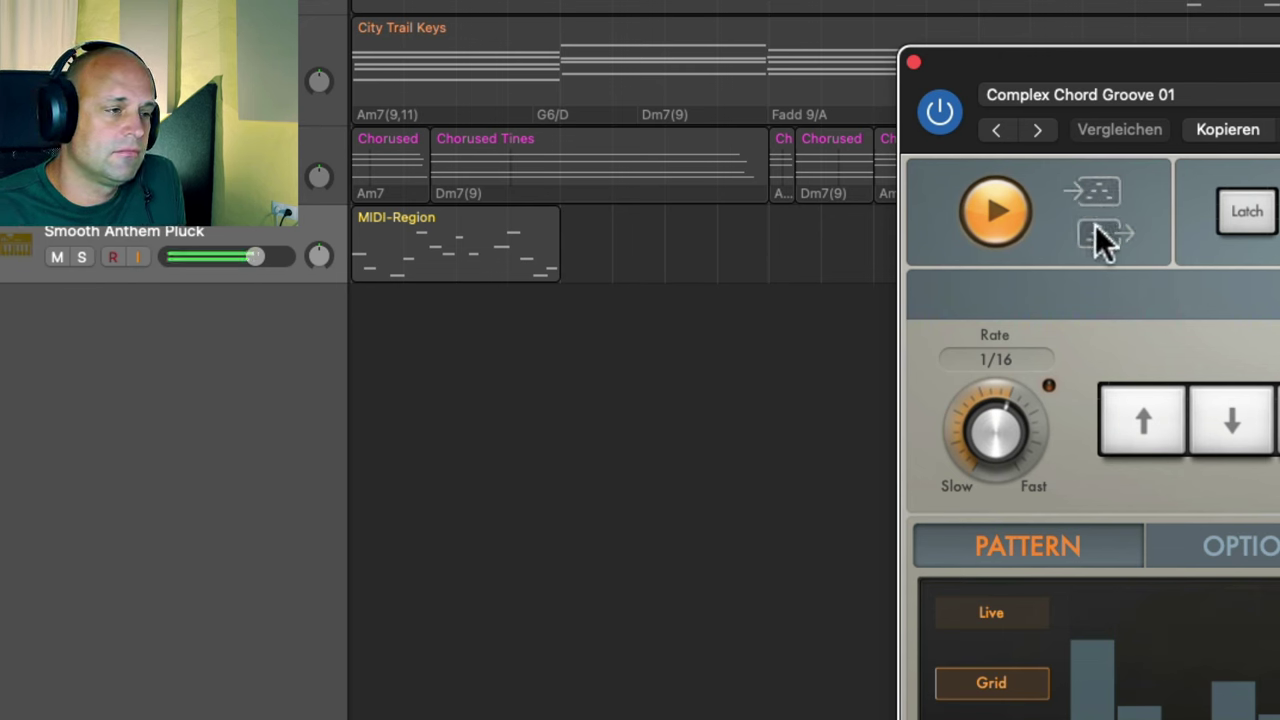
{"action": "left_click_drag", "start_coordinate": [1097, 228], "coordinate": [568, 250]}
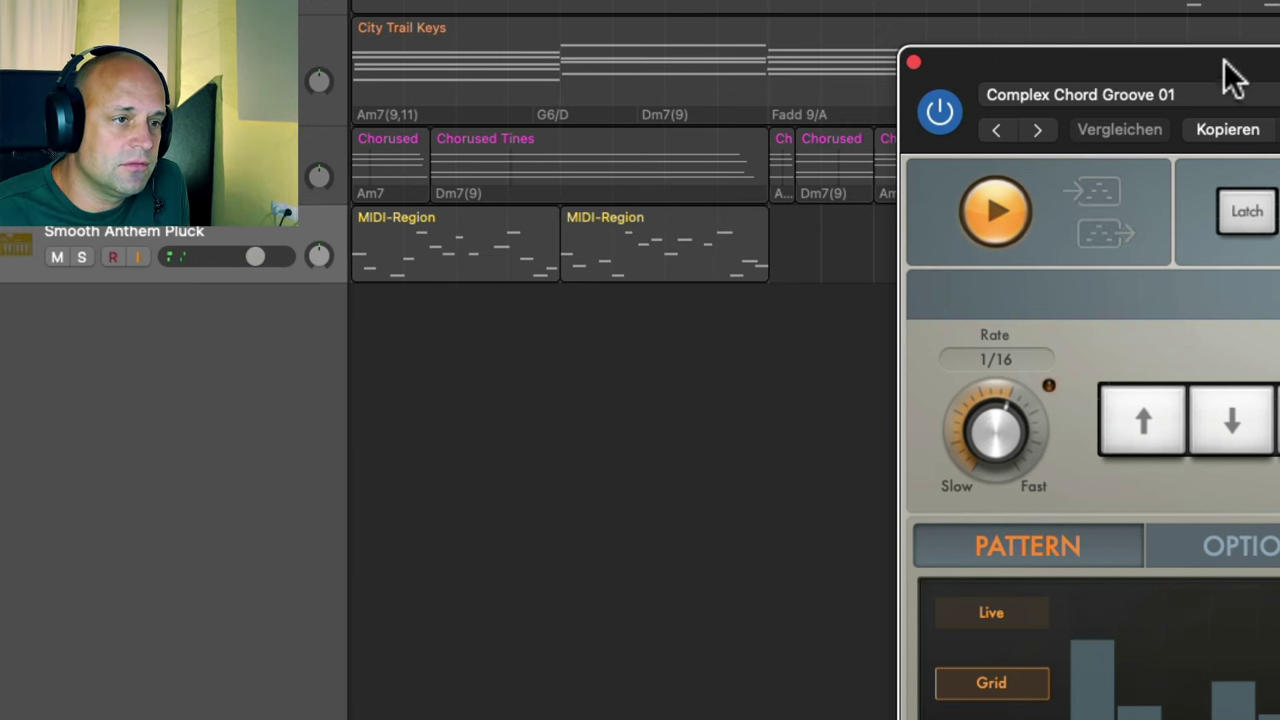
{"action": "left_click_drag", "start_coordinate": [1225, 62], "coordinate": [1279, 66]}
{"action": "left_click_drag", "start_coordinate": [1279, 236], "coordinate": [806, 256]}
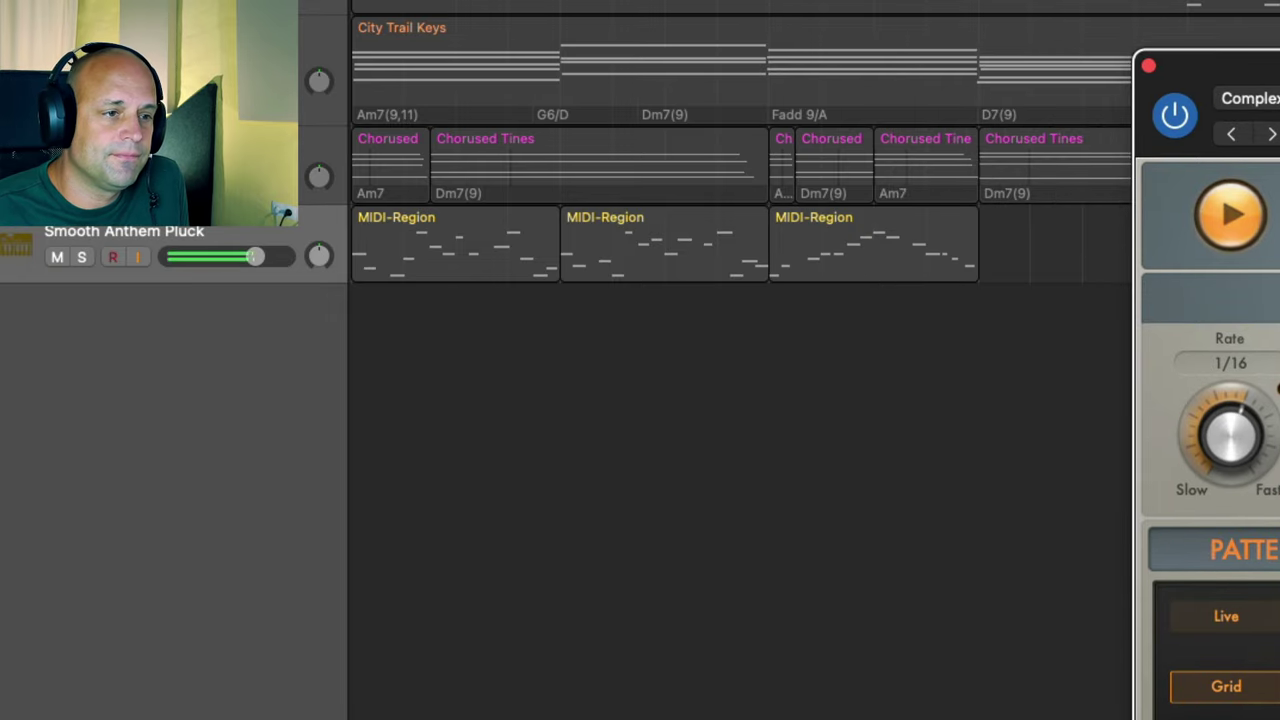
{"action": "left_click_drag", "start_coordinate": [1279, 236], "coordinate": [1016, 245]}
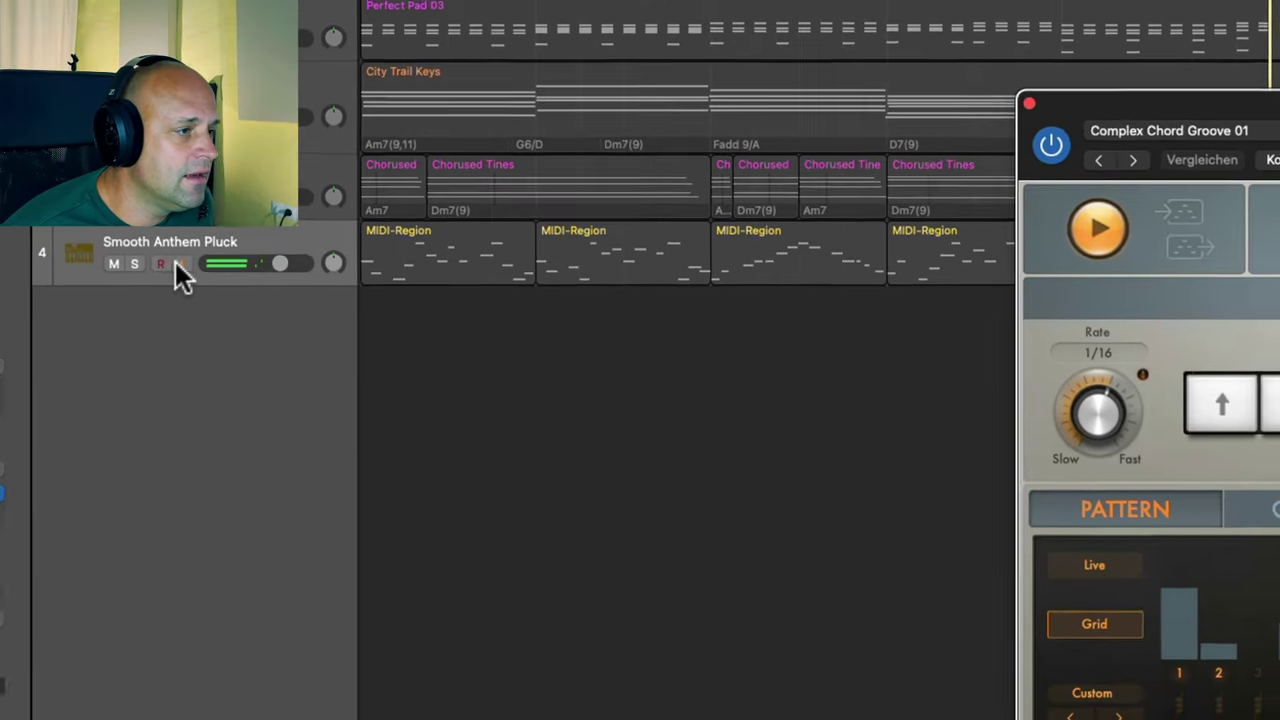
Solo the Smooth Anthem Pluck track with its four MIDI regions selected, and close the Arpeggiator window
{"action": "left_click", "coordinate": [134, 263]}
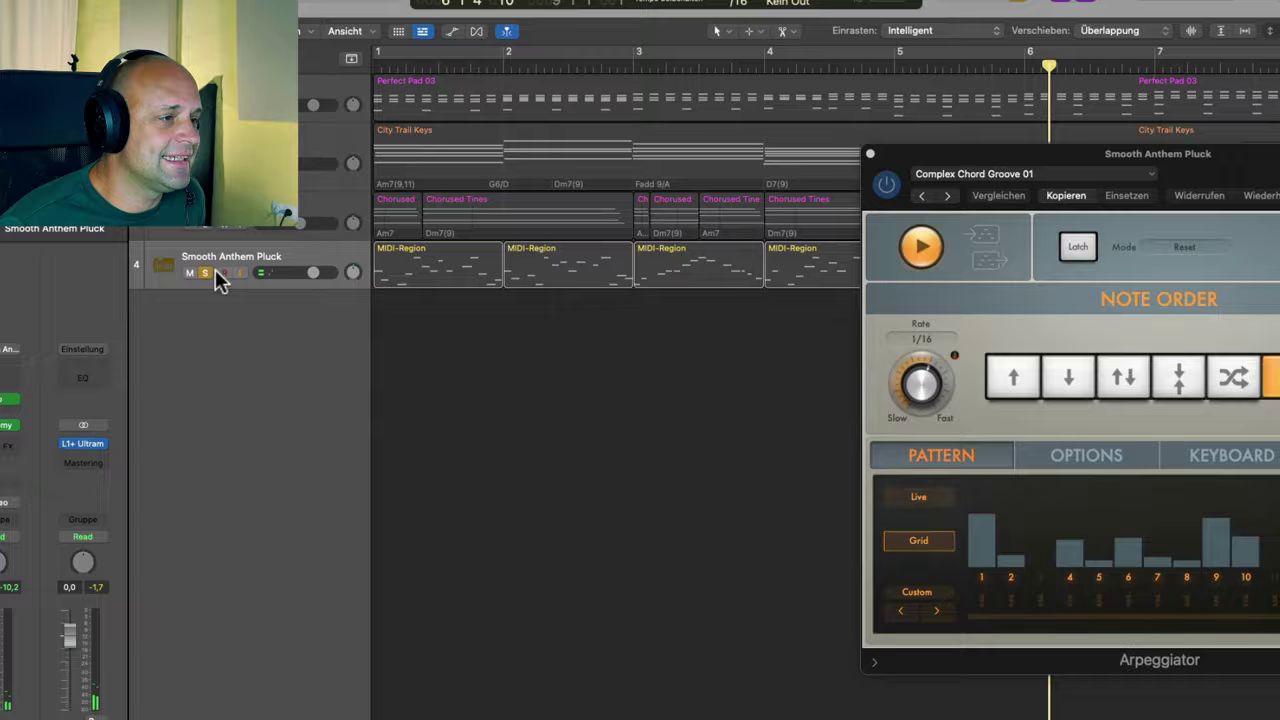
{"action": "left_click", "coordinate": [222, 278]}
{"action": "left_click", "coordinate": [870, 153]}
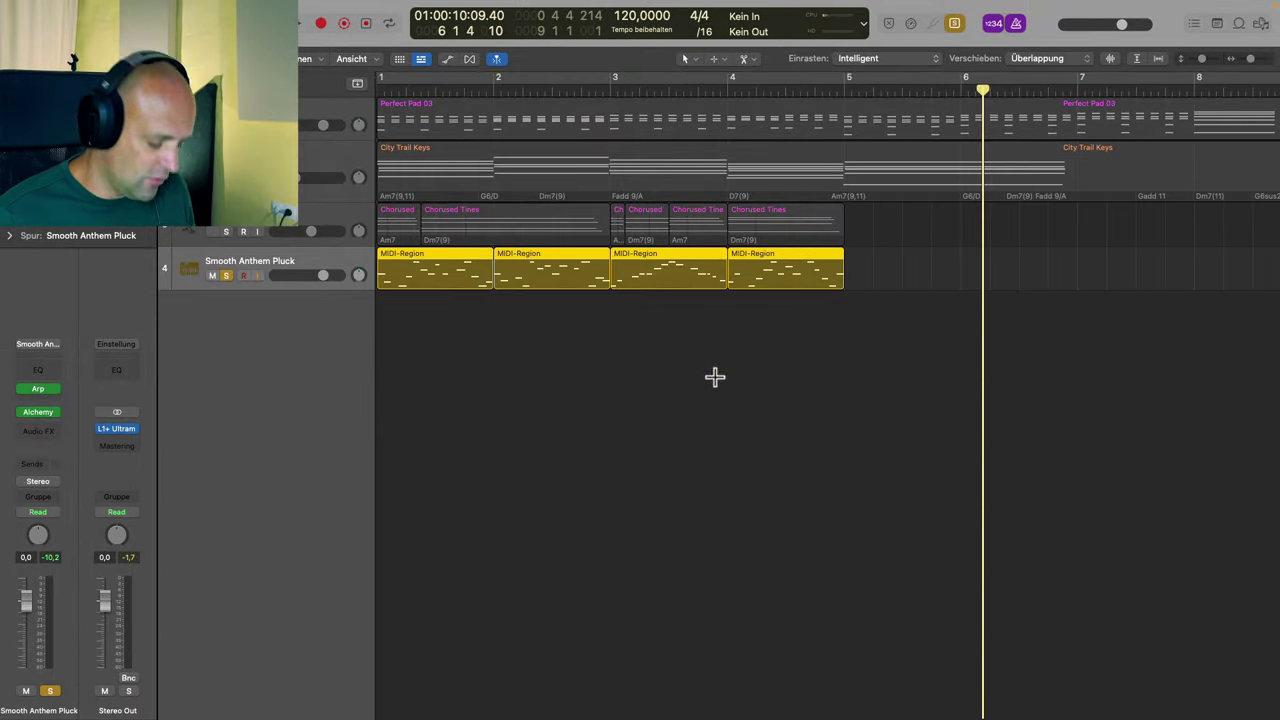
Show the four selected Smooth Anthem Pluck regions in the piano roll and play them from bar 1
{"action": "key", "text": "p"}
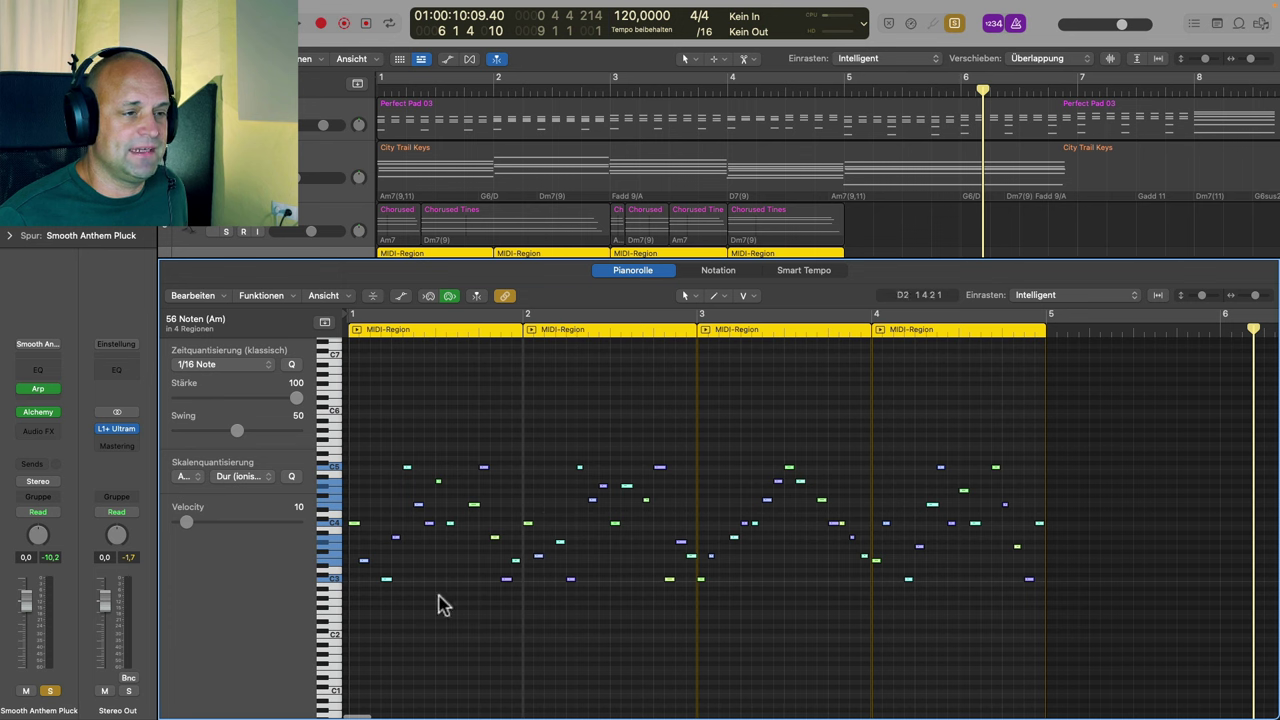
{"action": "scroll", "coordinate": [457, 186], "scroll_direction": "down", "scroll_amount": 2}
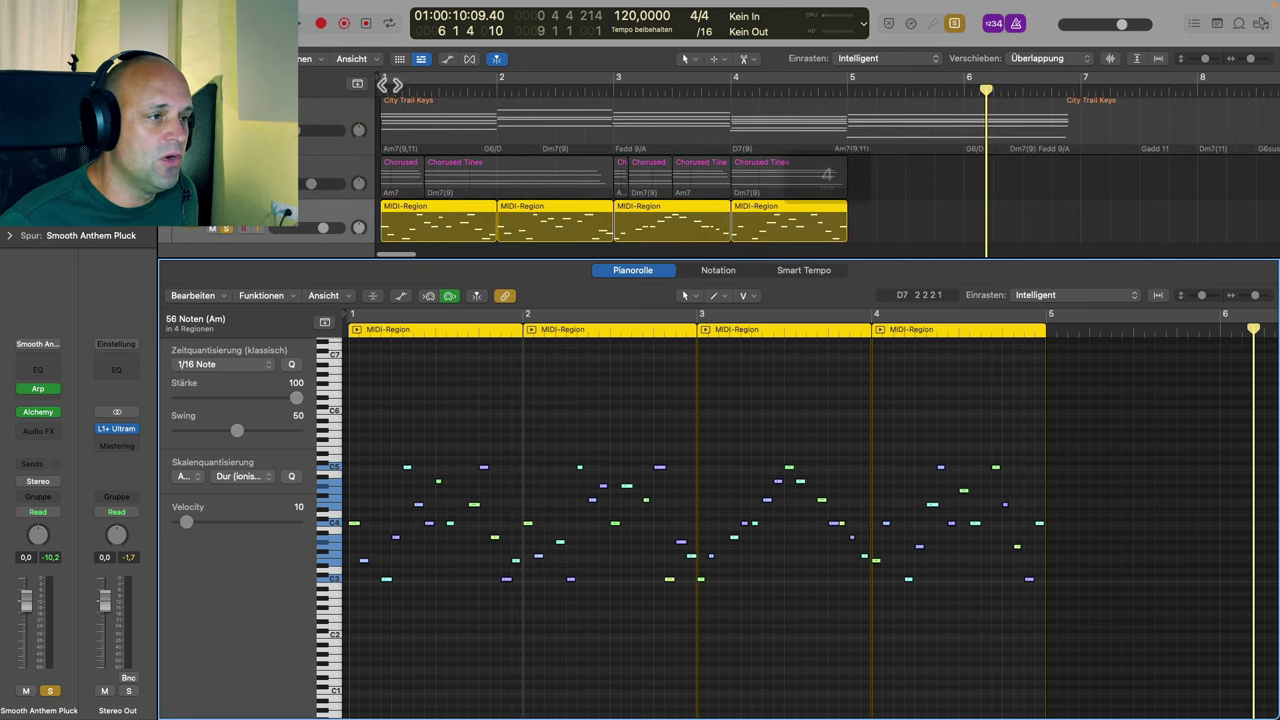
{"action": "key", "text": "Return"}
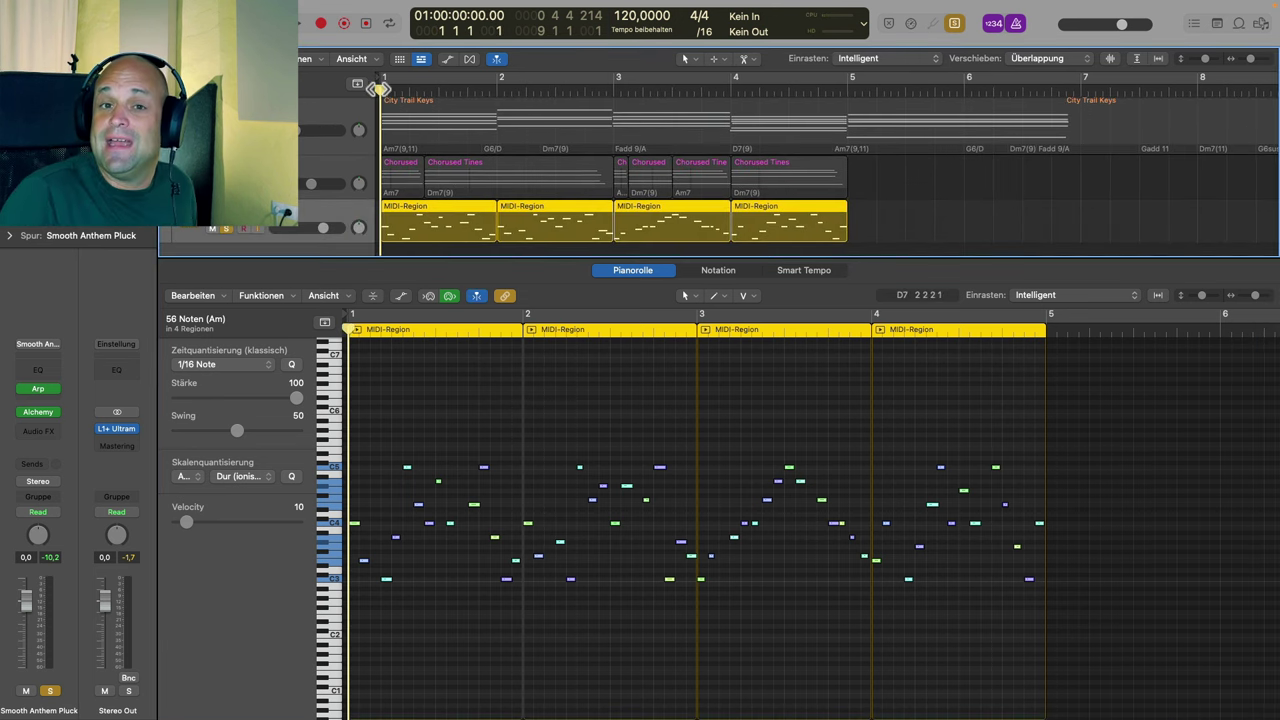
{"action": "key", "text": "space"}
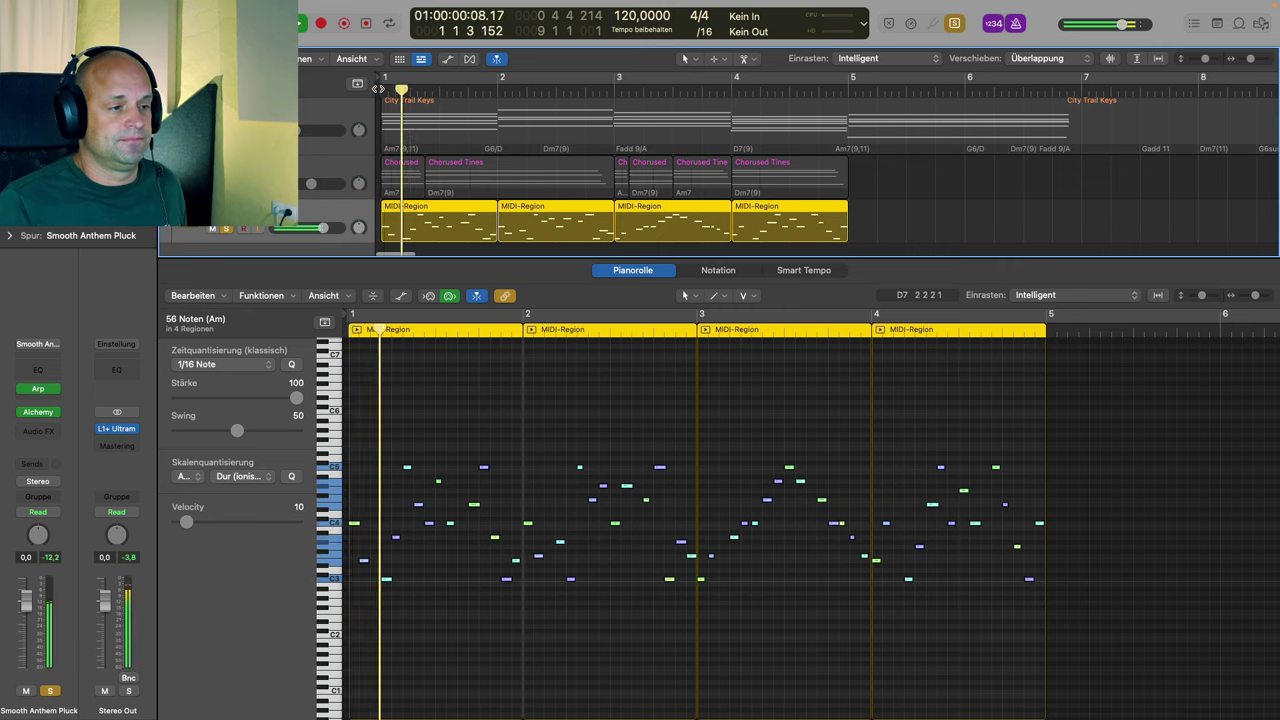